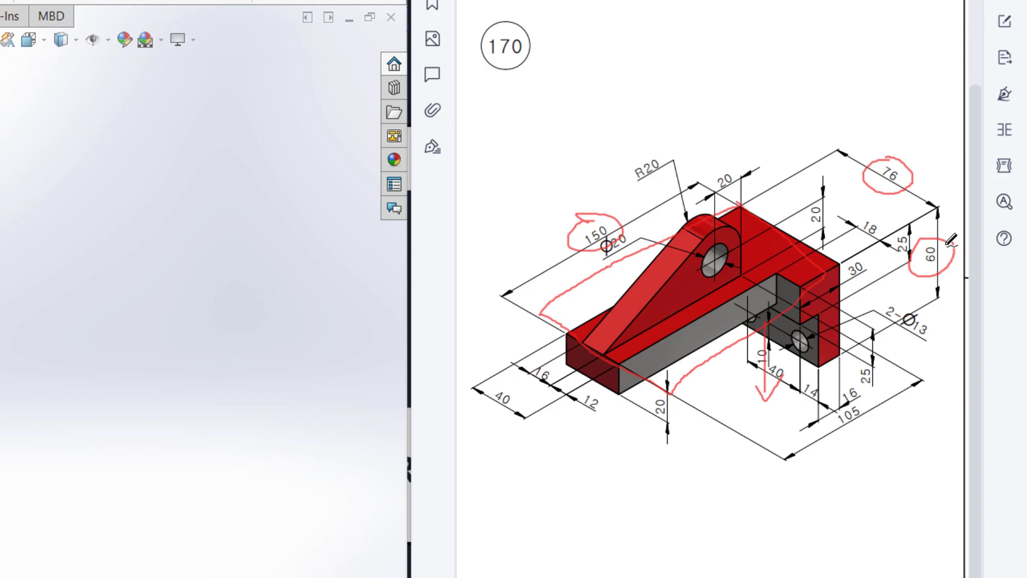
Examine the underside cut beside the end flange and its length, thickness and height dimensions on the reference drawing
key(ctrl+z)
key(ctrl+z)
key(ctrl+z)
key(ctrl+z)
key(ctrl+z)
key(ctrl+z)
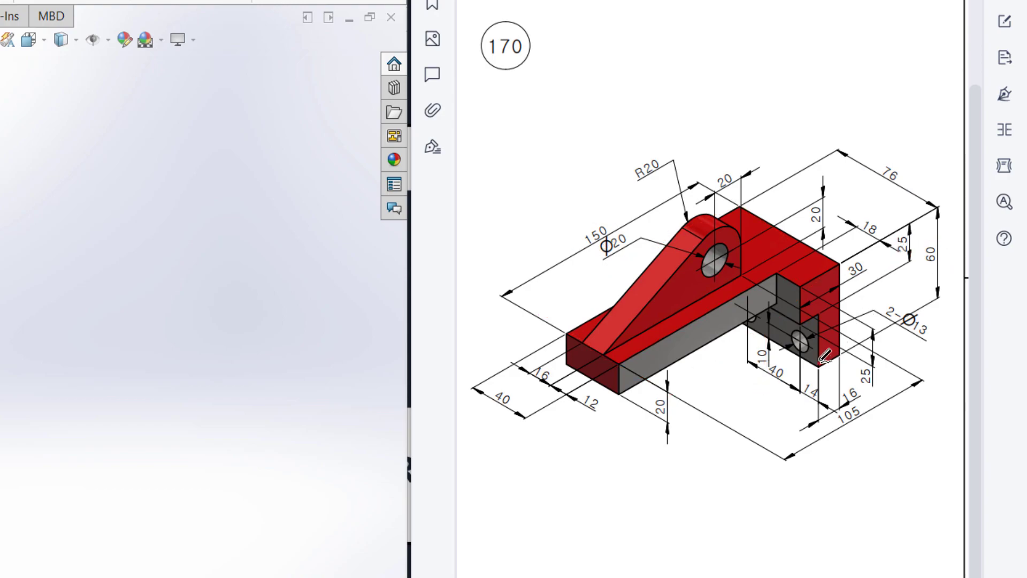
mouse_move(820, 316)
mouse_down()
mouse_move(669, 397)
mouse_move(668, 436)
mouse_move(779, 398)
mouse_move(836, 365)
mouse_up()
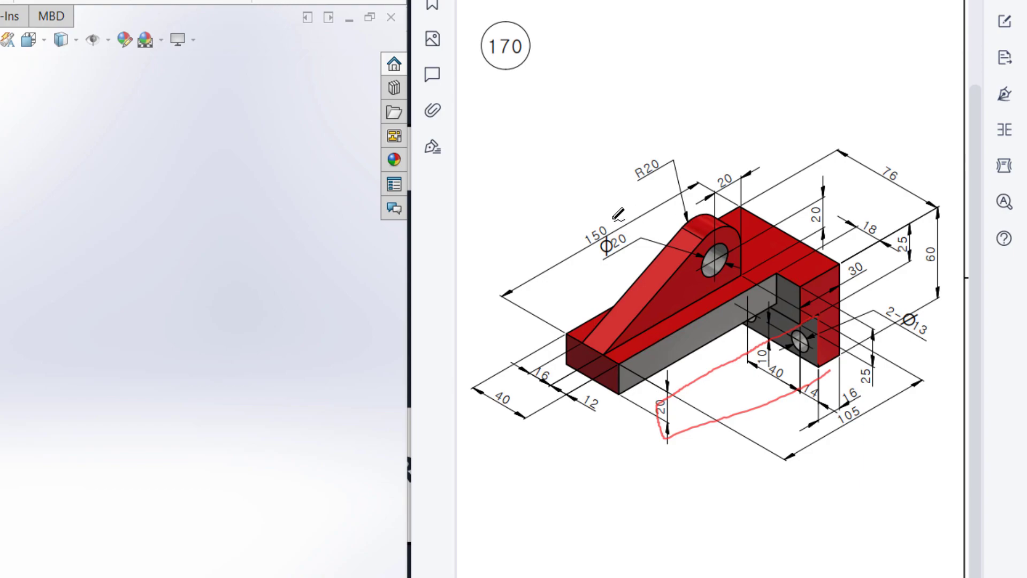
mouse_move(691, 471)
mouse_down()
mouse_move(781, 423)
mouse_move(717, 451)
mouse_up()
mouse_move(614, 221)
mouse_down()
mouse_move(586, 230)
mouse_move(620, 235)
mouse_move(613, 221)
mouse_up()
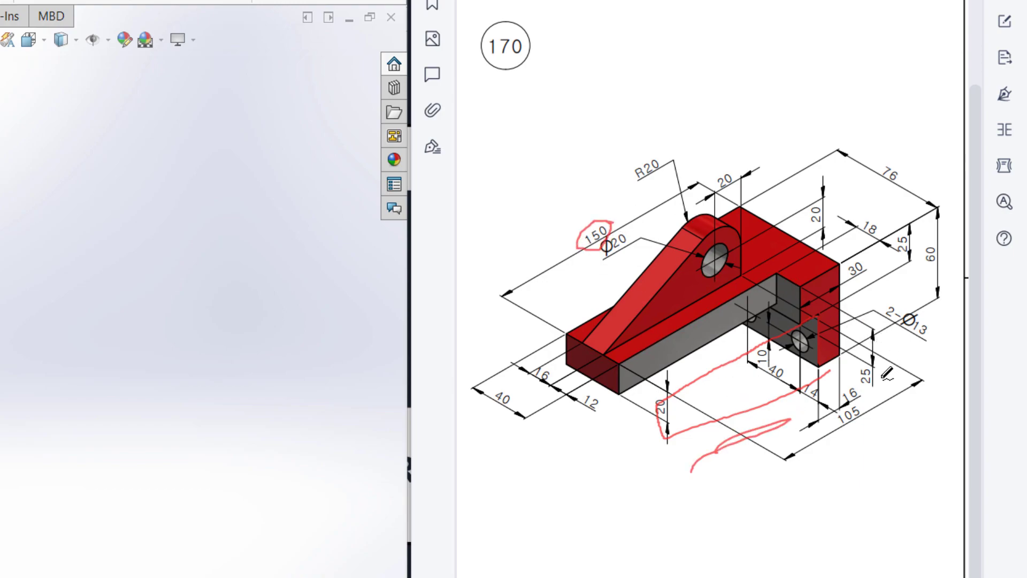
mouse_move(858, 395)
mouse_down()
mouse_move(837, 404)
mouse_move(851, 389)
mouse_up()
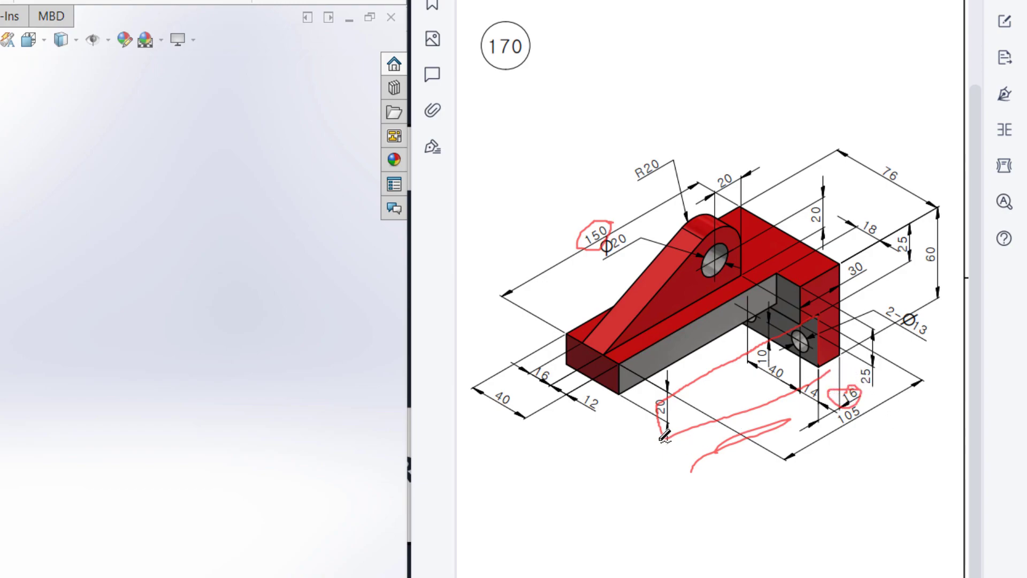
drag(643, 416, 645, 449)
mouse_move(940, 235)
mouse_down()
mouse_move(916, 262)
mouse_move(951, 249)
mouse_move(934, 236)
mouse_move(888, 245)
mouse_move(916, 238)
mouse_move(910, 229)
mouse_up()
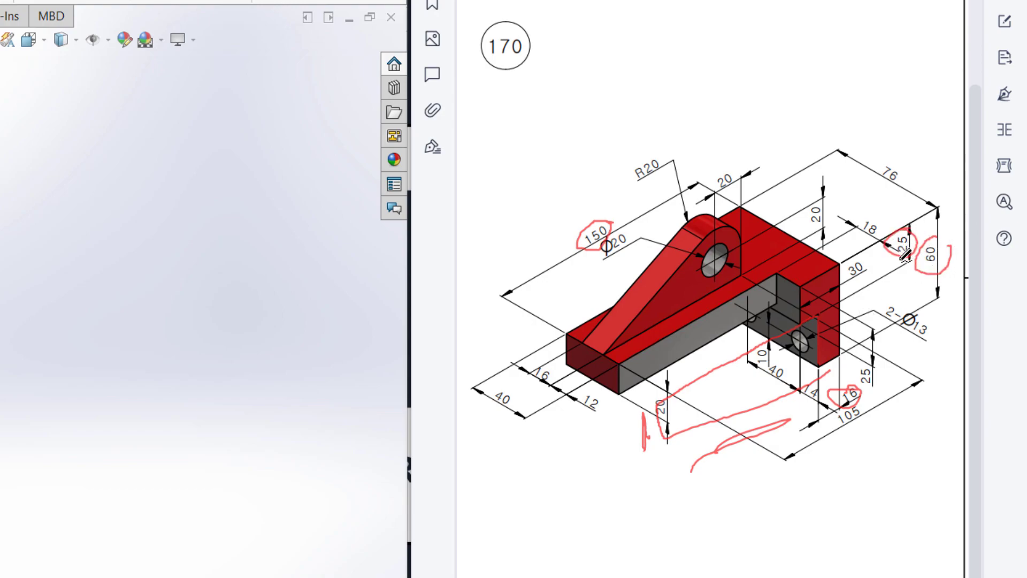
key(ctrl+z)
key(ctrl+z)
key(ctrl+z)
key(ctrl+z)
key(ctrl+z)
key(ctrl+z)
key(ctrl+z)
key(ctrl+z)
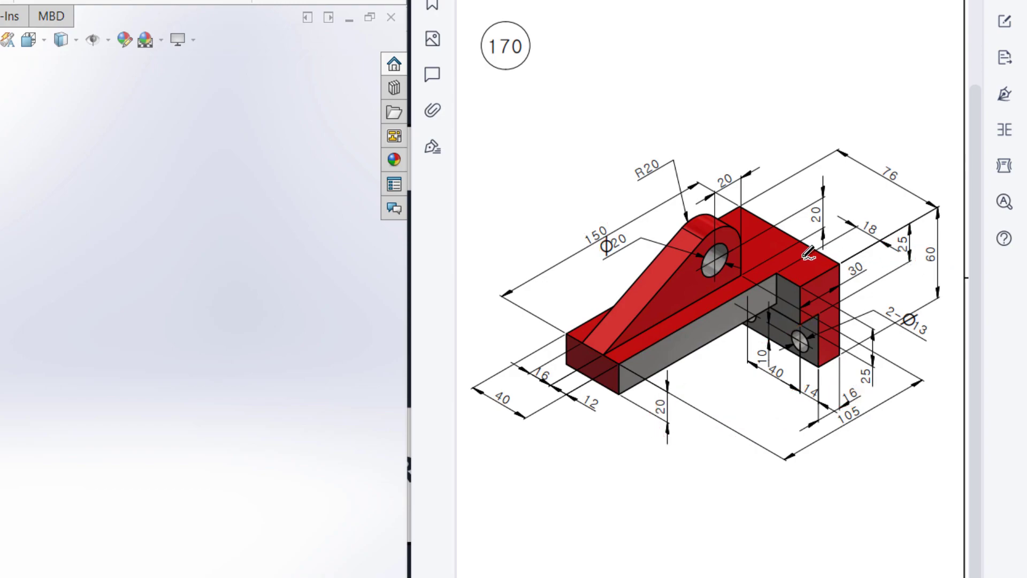
key(ctrl+z)
Examine the length, offset and width dimensions of the cut-outs on both sides of the narrow arm
mouse_move(619, 366)
mouse_down()
mouse_move(637, 377)
mouse_move(800, 293)
mouse_move(799, 279)
mouse_move(753, 284)
mouse_move(620, 365)
mouse_up()
mouse_move(607, 221)
mouse_down()
mouse_move(577, 234)
mouse_move(610, 219)
mouse_up()
drag(867, 259, 854, 253)
mouse_move(782, 266)
mouse_down()
mouse_move(805, 262)
mouse_move(818, 277)
mouse_up()
mouse_move(875, 212)
mouse_down()
mouse_move(857, 231)
mouse_move(883, 238)
mouse_move(866, 214)
mouse_up()
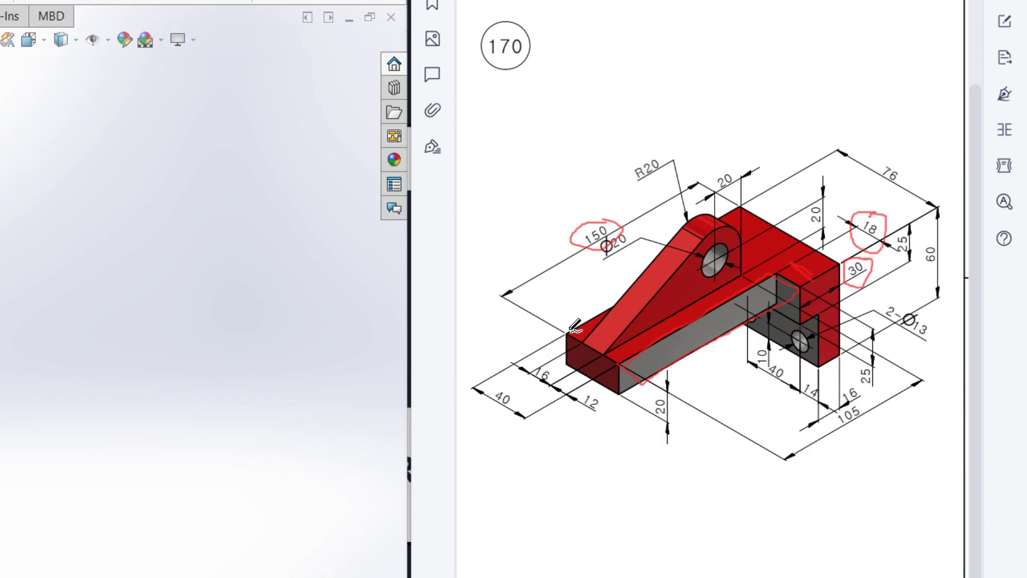
mouse_move(568, 332)
mouse_down()
mouse_move(700, 261)
mouse_move(694, 239)
mouse_move(572, 299)
mouse_move(557, 326)
mouse_move(567, 331)
mouse_move(524, 329)
mouse_up()
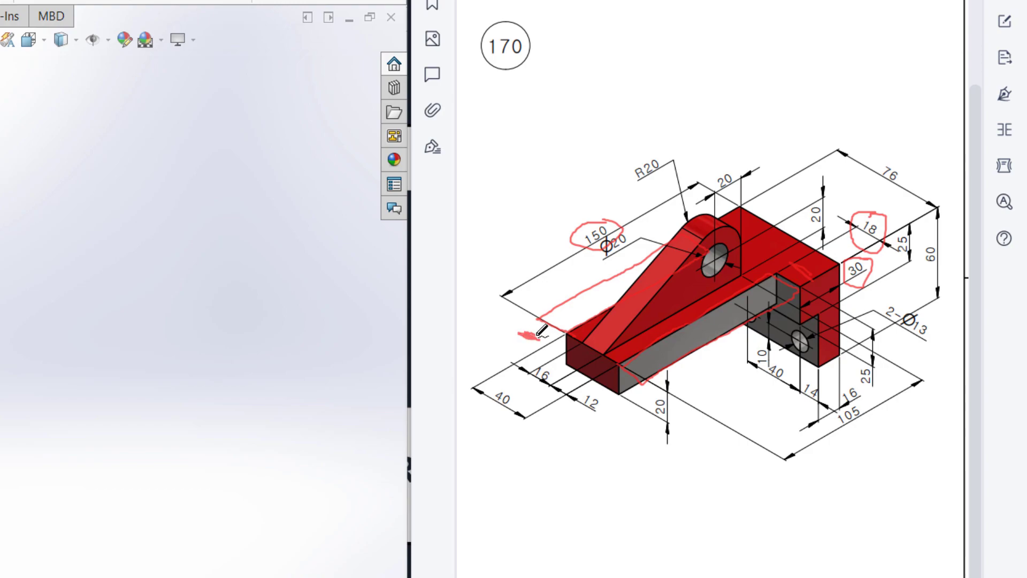
mouse_move(901, 161)
mouse_down()
mouse_move(870, 181)
mouse_move(897, 162)
mouse_up()
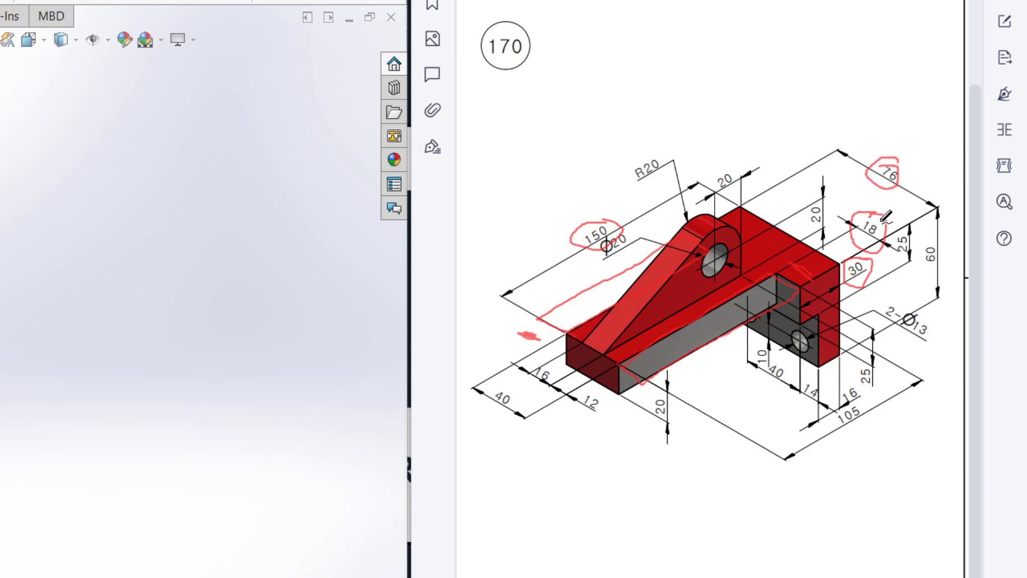
drag(863, 211, 880, 215)
drag(520, 396, 518, 417)
mouse_move(569, 280)
mouse_down()
mouse_move(597, 271)
mouse_move(615, 247)
mouse_move(598, 249)
mouse_move(610, 218)
mouse_up()
mouse_move(872, 252)
mouse_down()
mouse_move(851, 280)
mouse_move(866, 262)
mouse_up()
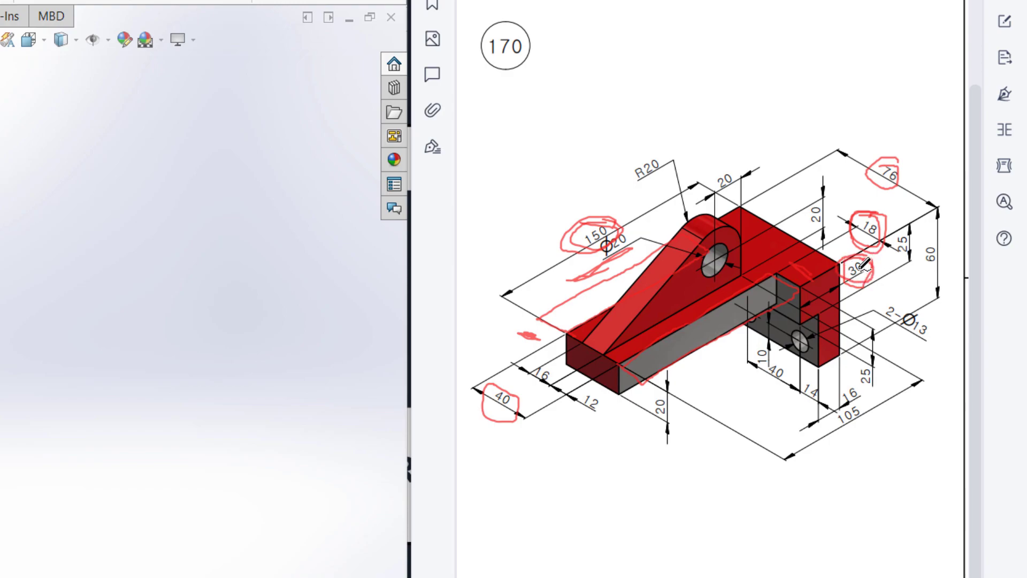
key(ctrl+z)
key(ctrl+z)
key(ctrl+z)
key(ctrl+z)
key(ctrl+z)
key(ctrl+z)
key(ctrl+z)
key(ctrl+z)
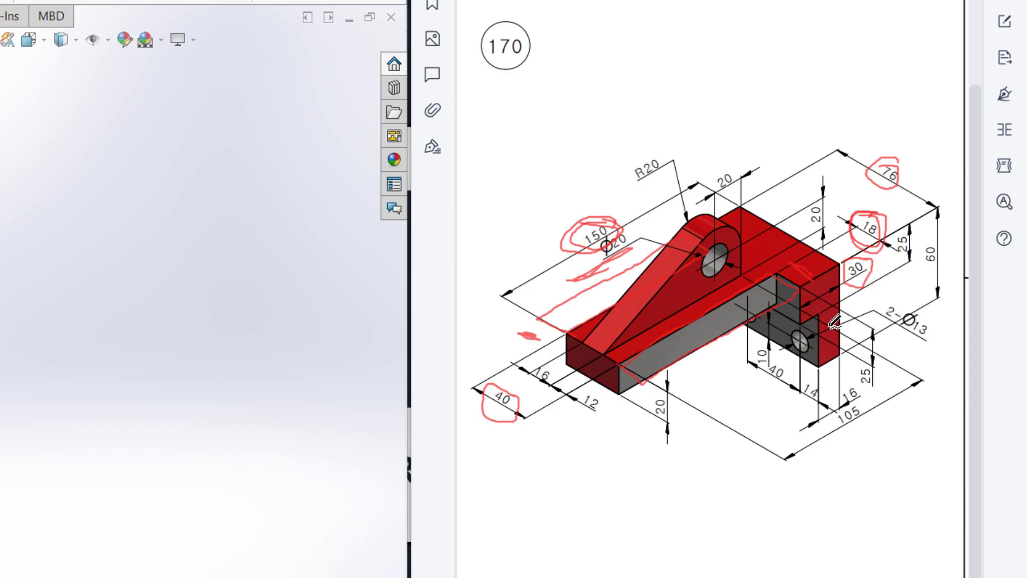
Examine the arm thickness, overall length and end-block dimensions that define the cut beneath the arm
mouse_move(777, 301)
mouse_down()
mouse_move(637, 379)
mouse_move(674, 377)
mouse_move(765, 329)
mouse_move(783, 300)
mouse_up()
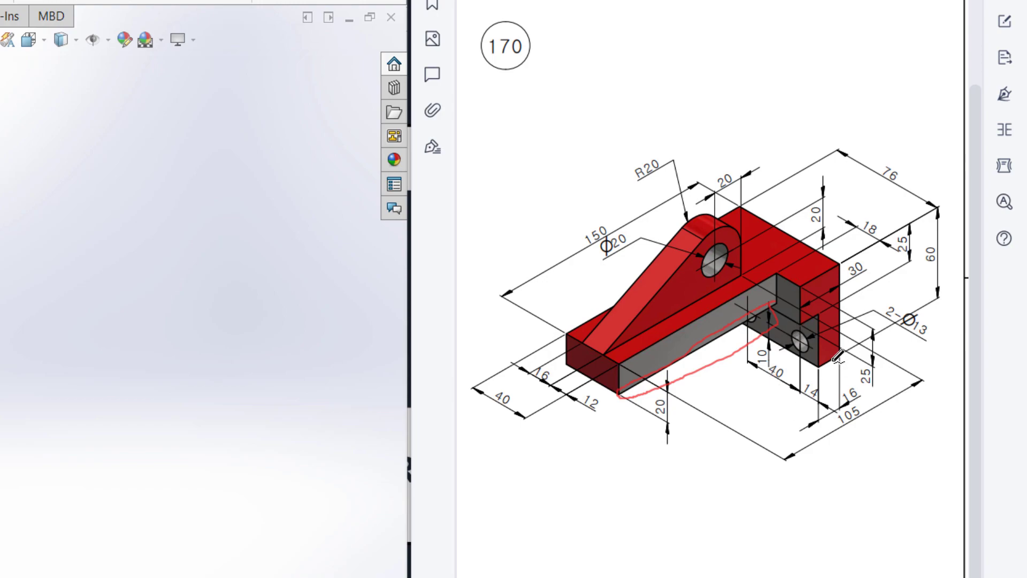
drag(641, 352, 669, 411)
drag(701, 400, 747, 357)
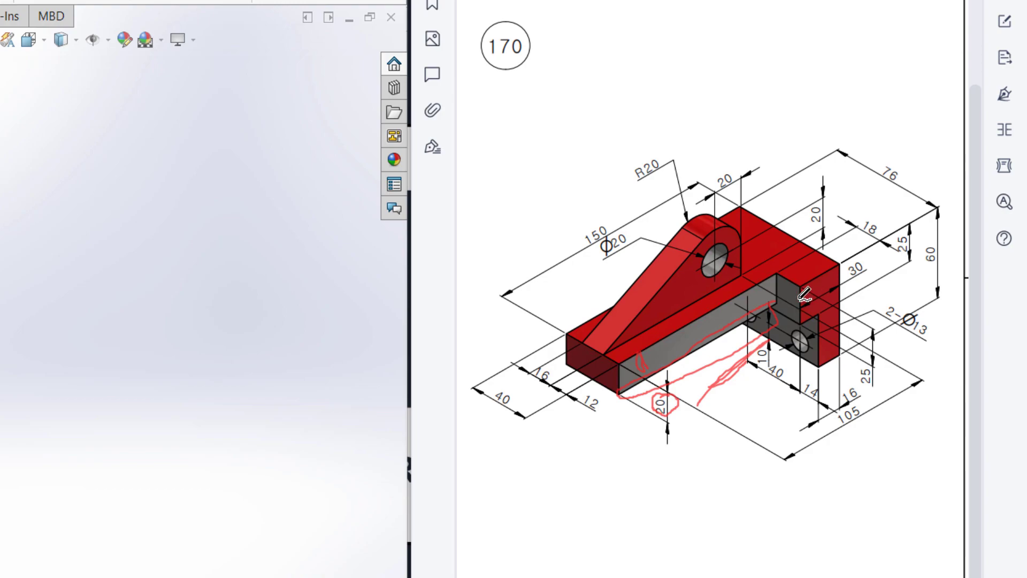
drag(601, 220, 607, 221)
mouse_move(870, 258)
mouse_down()
mouse_move(858, 288)
mouse_move(872, 276)
mouse_up()
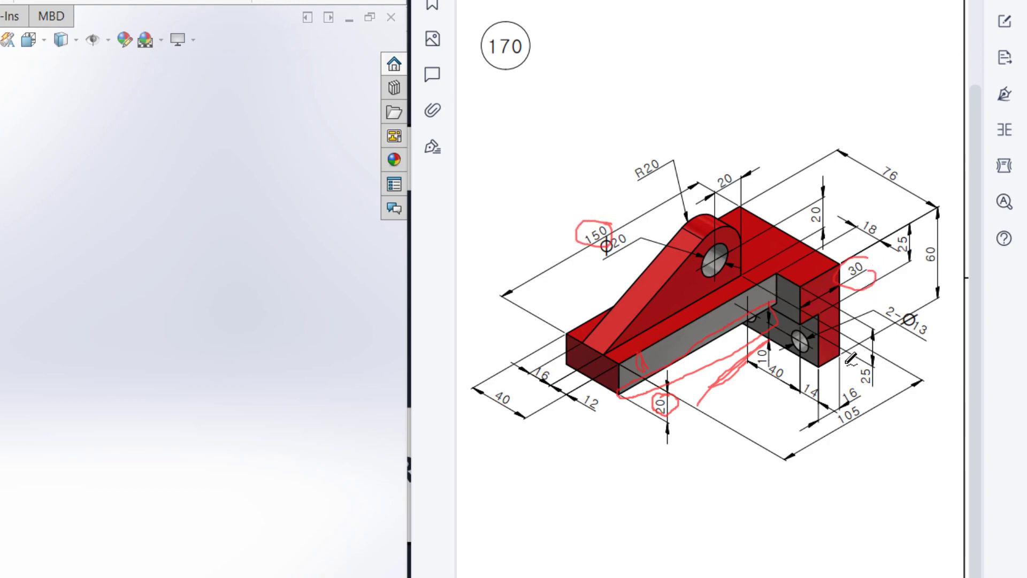
key(ctrl+z)
key(ctrl+z)
key(ctrl+z)
key(ctrl+z)
key(ctrl+z)
key(ctrl+z)
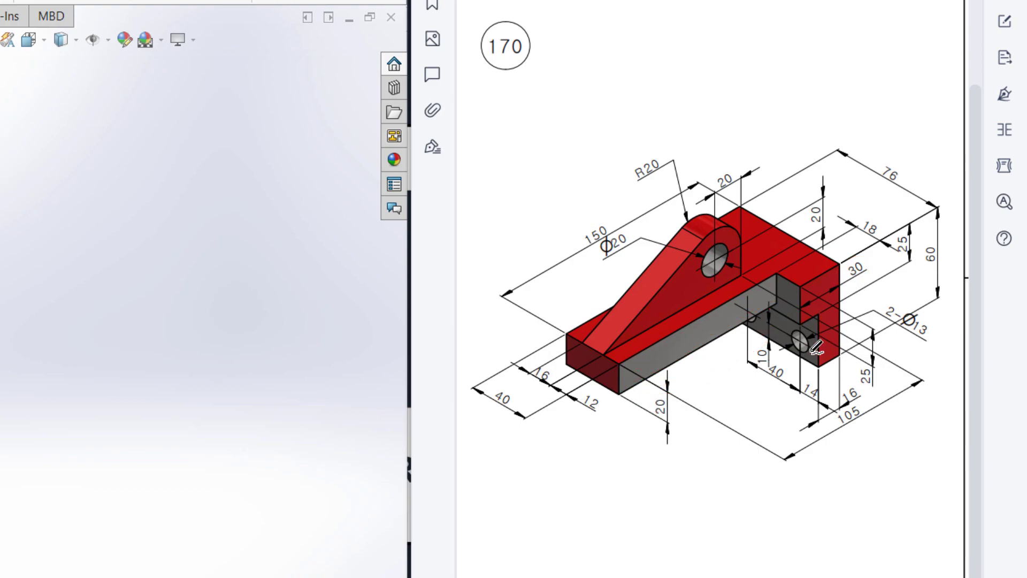
Examine the diameter, edge offset and spacing of the two mounting holes in the end flange
mouse_move(810, 337)
mouse_down()
mouse_move(793, 330)
mouse_move(805, 345)
mouse_up()
mouse_move(759, 318)
mouse_down()
mouse_move(751, 300)
mouse_move(736, 318)
mouse_move(754, 326)
mouse_move(760, 314)
mouse_up()
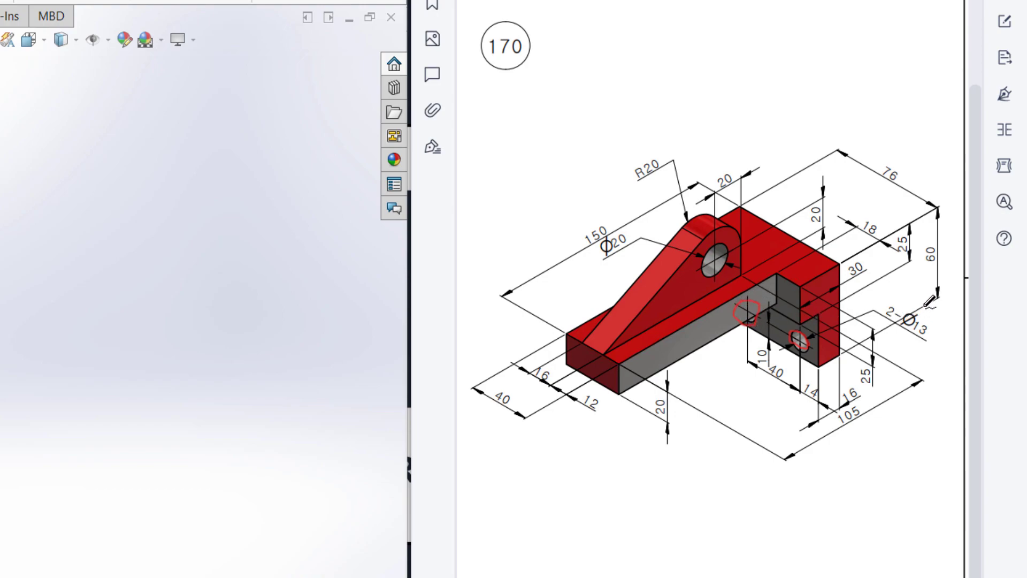
mouse_move(913, 300)
mouse_down()
mouse_move(901, 336)
mouse_move(938, 329)
mouse_move(924, 301)
mouse_move(909, 306)
mouse_up()
mouse_move(817, 372)
mouse_down()
mouse_move(792, 391)
mouse_move(824, 400)
mouse_move(820, 371)
mouse_up()
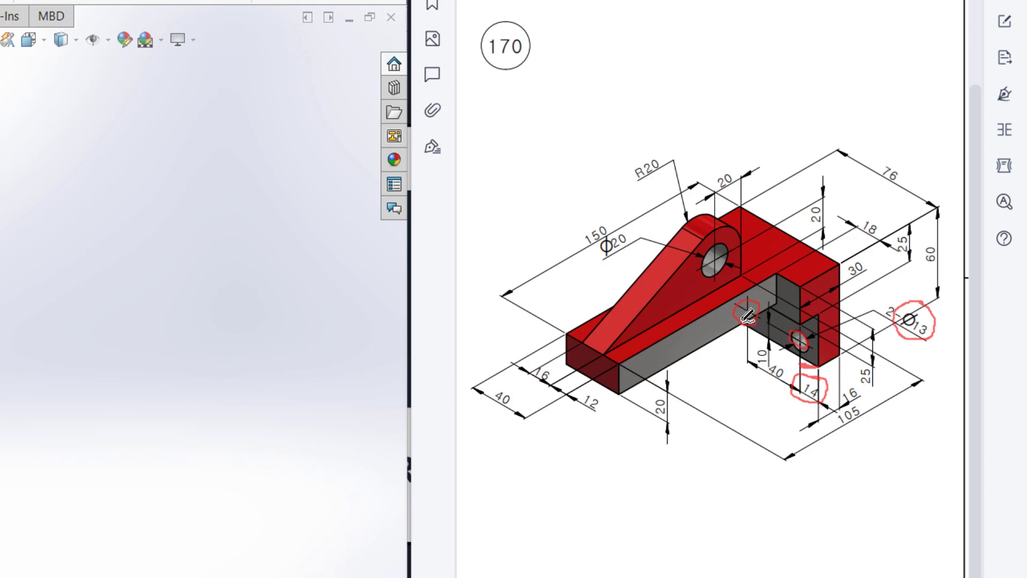
mouse_move(751, 309)
mouse_down()
mouse_move(796, 338)
mouse_move(758, 371)
mouse_move(774, 356)
mouse_move(774, 325)
mouse_move(783, 343)
mouse_move(759, 342)
mouse_up()
key(ctrl+z)
key(ctrl+z)
key(ctrl+z)
key(ctrl+z)
key(ctrl+z)
key(ctrl+z)
key(ctrl+z)
key(ctrl+z)
key(ctrl+z)
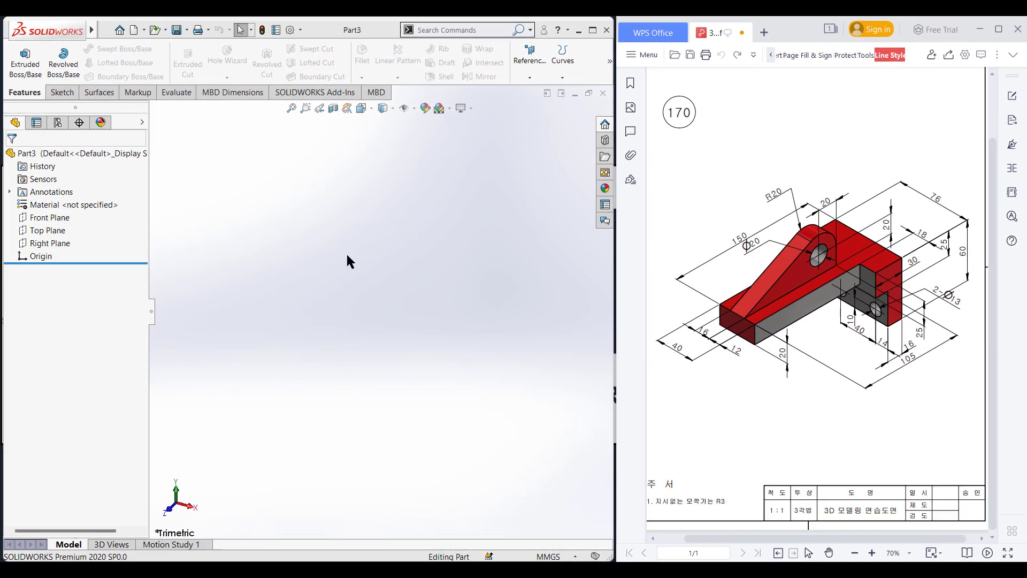
Sketch a center rectangle at the origin on the Top Plane, 150 mm high and 76 mm wide
right_click(56, 234)
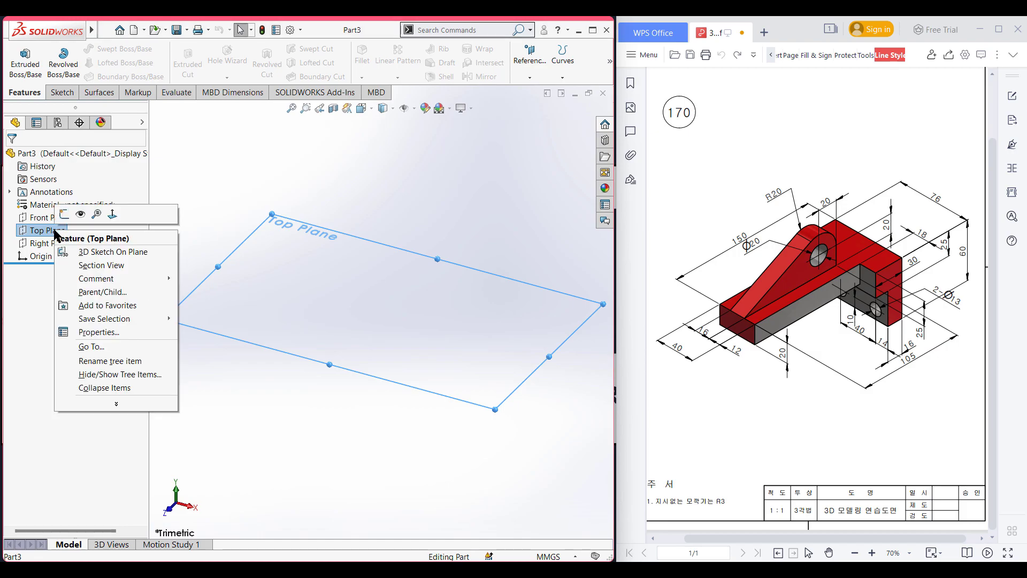
click(83, 209)
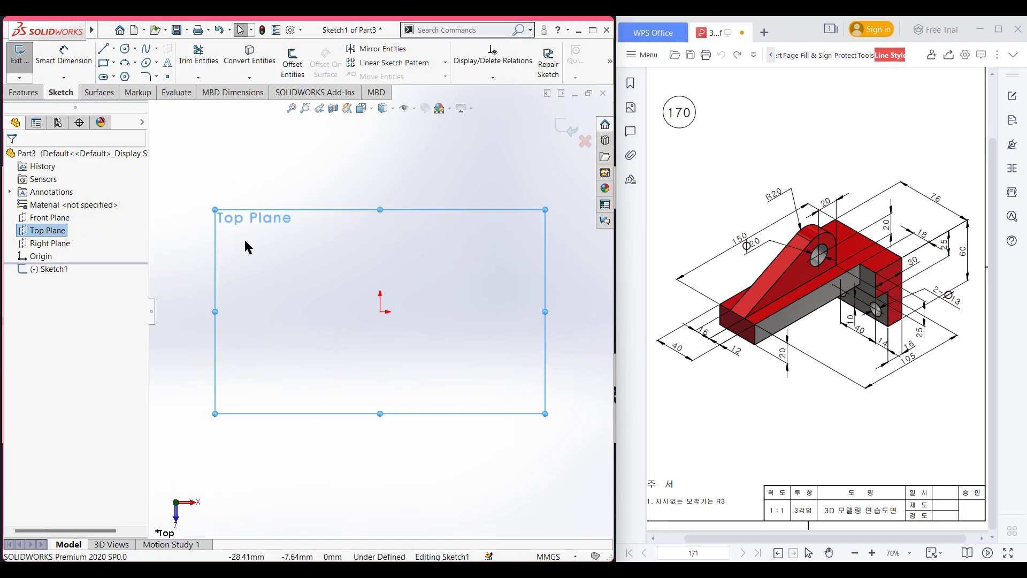
click(114, 63)
click(119, 92)
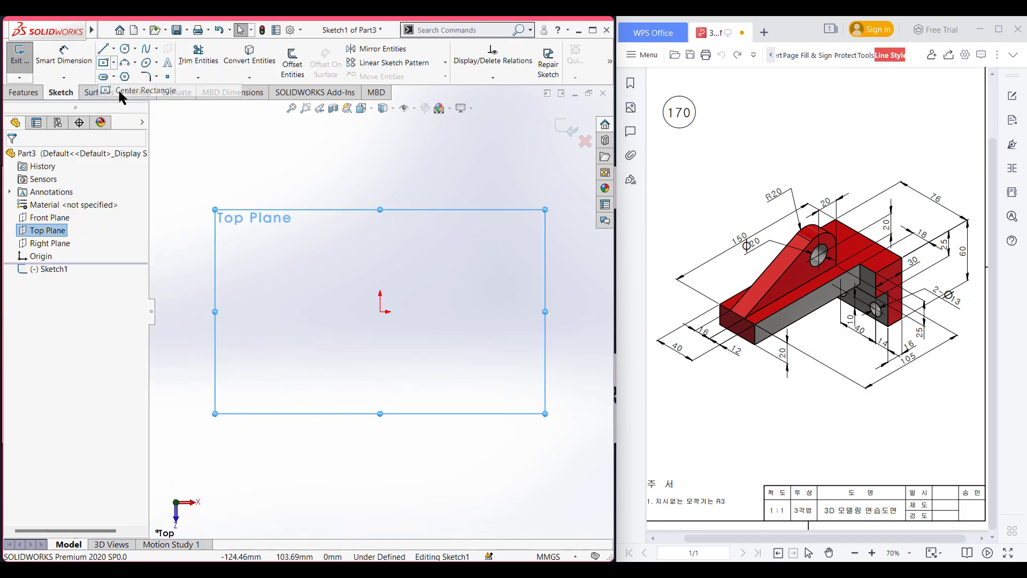
click(380, 312)
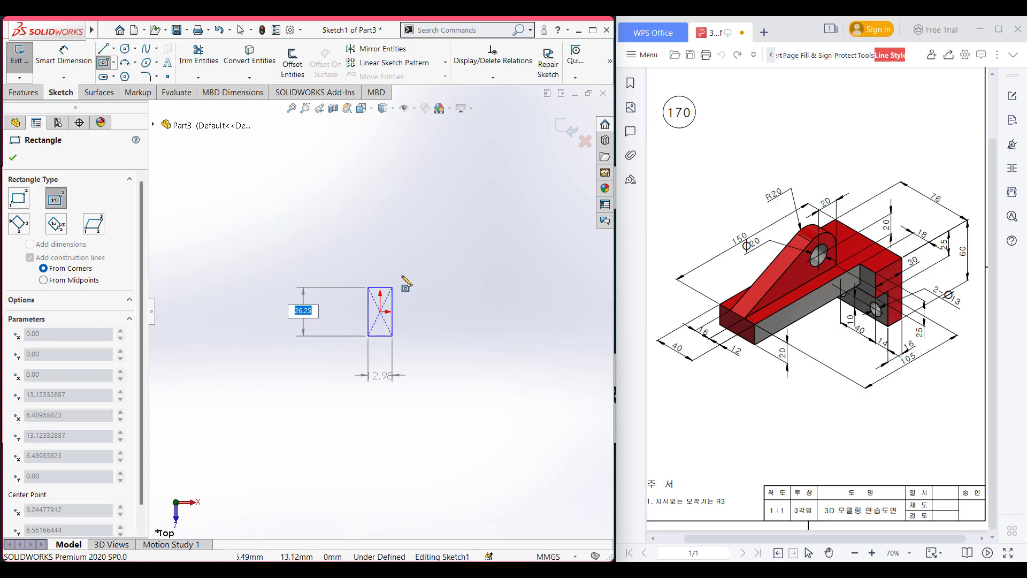
click(458, 332)
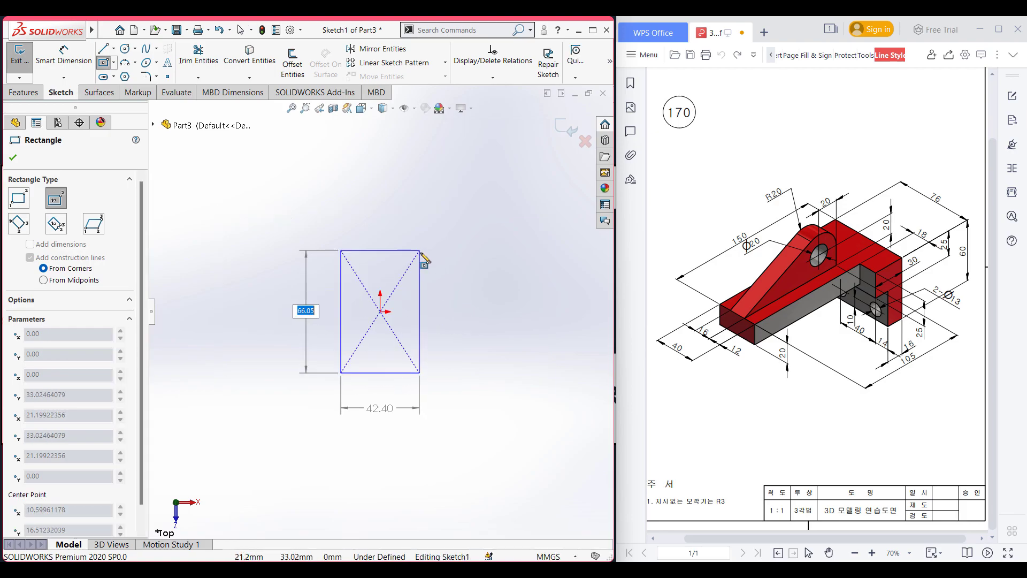
text(150)
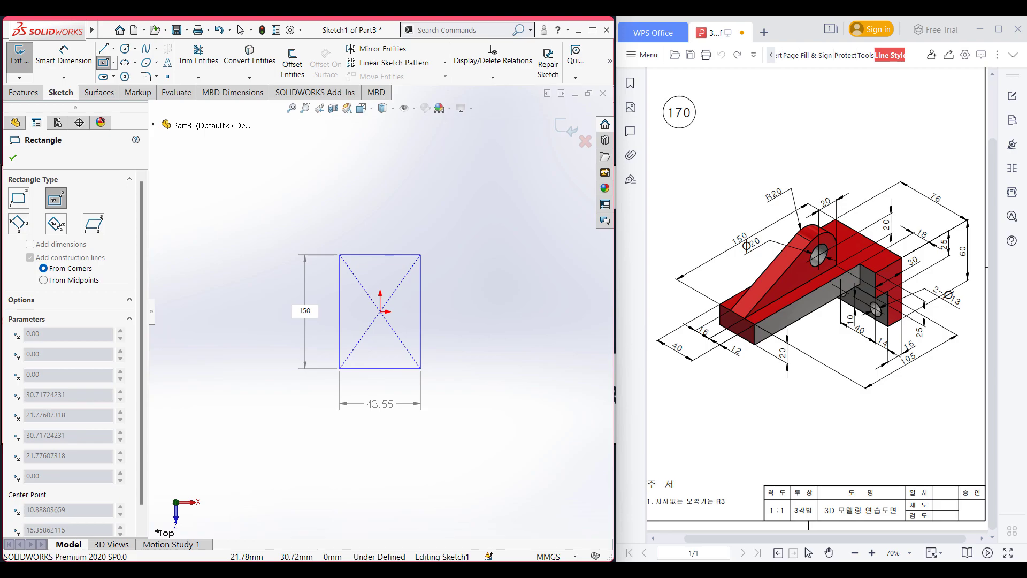
key(Return)
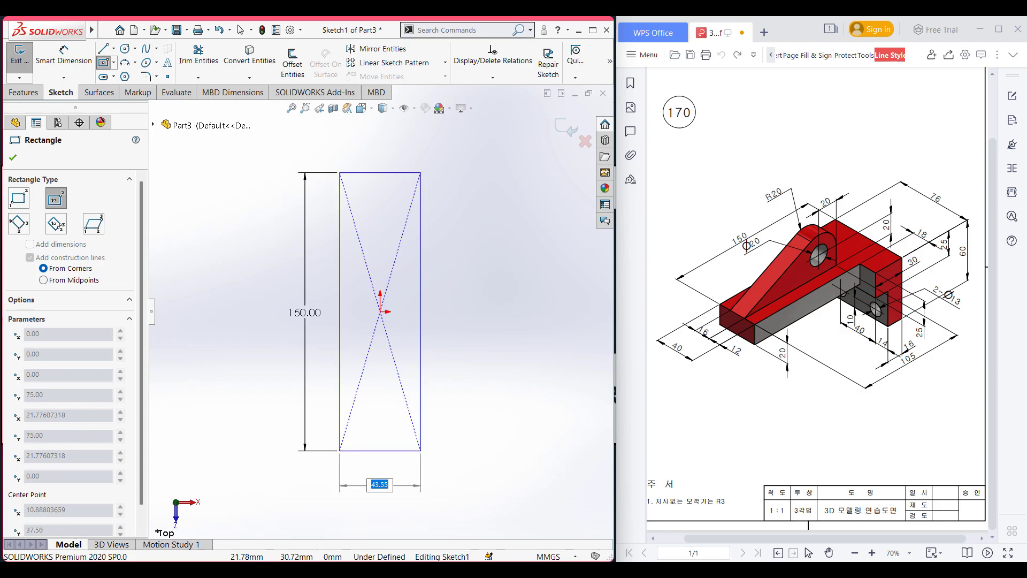
text(76)
key(Return)
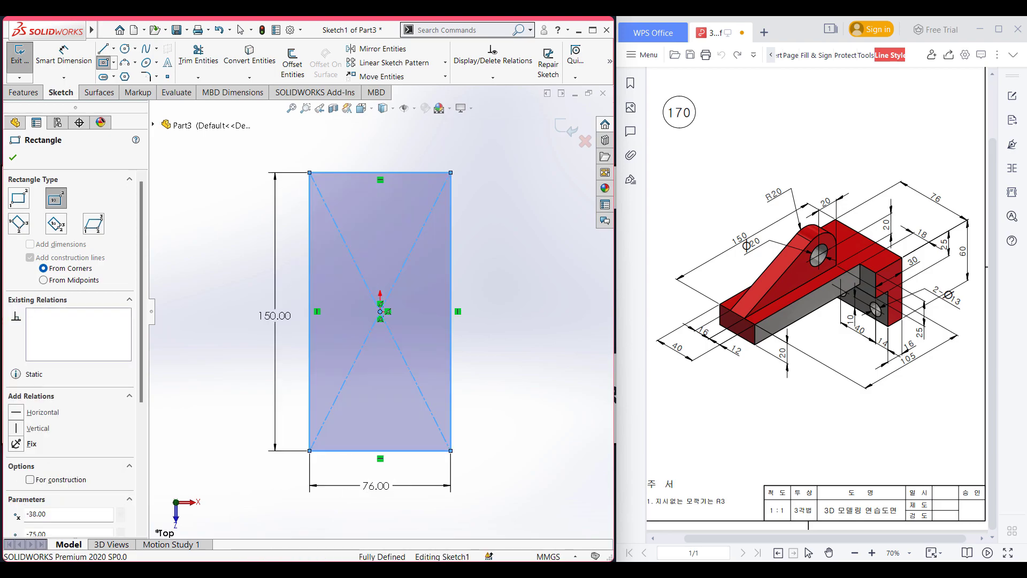
Extrude the rectangle 60 mm as a blind boss in the reversed, downward direction
key(ctrl+7)
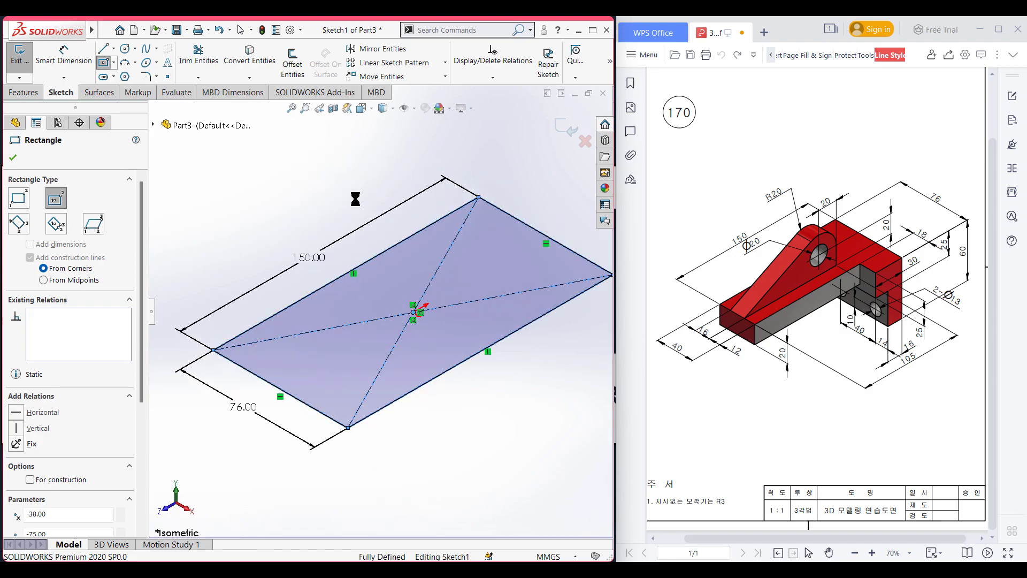
click(23, 92)
click(25, 64)
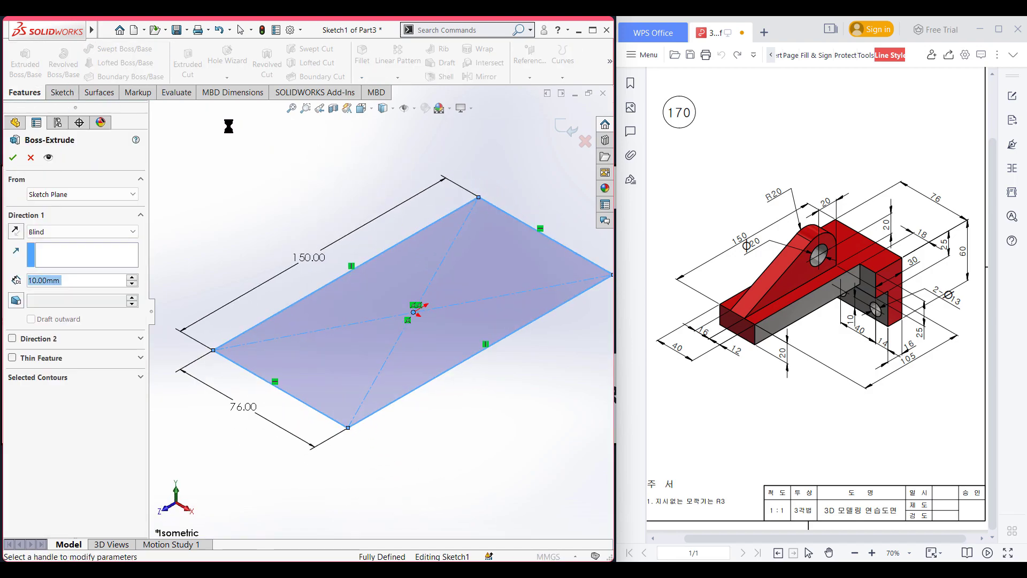
text(60)
key(Return)
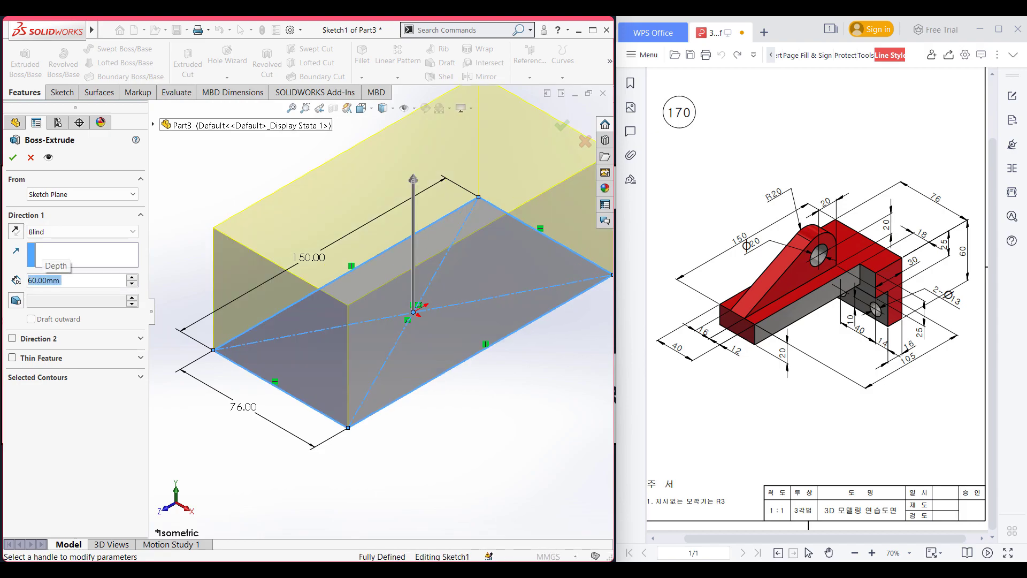
click(16, 232)
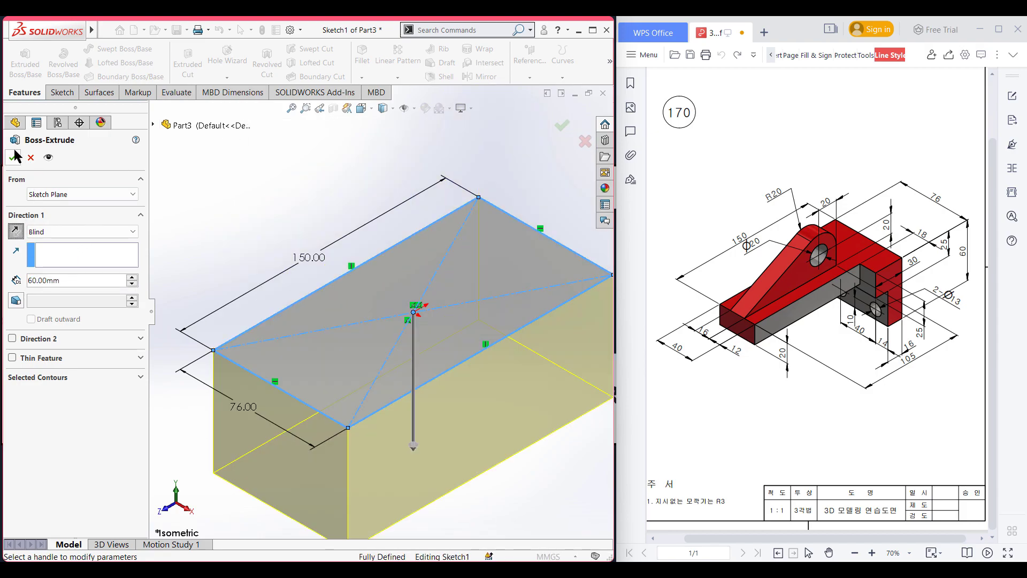
key(Return)
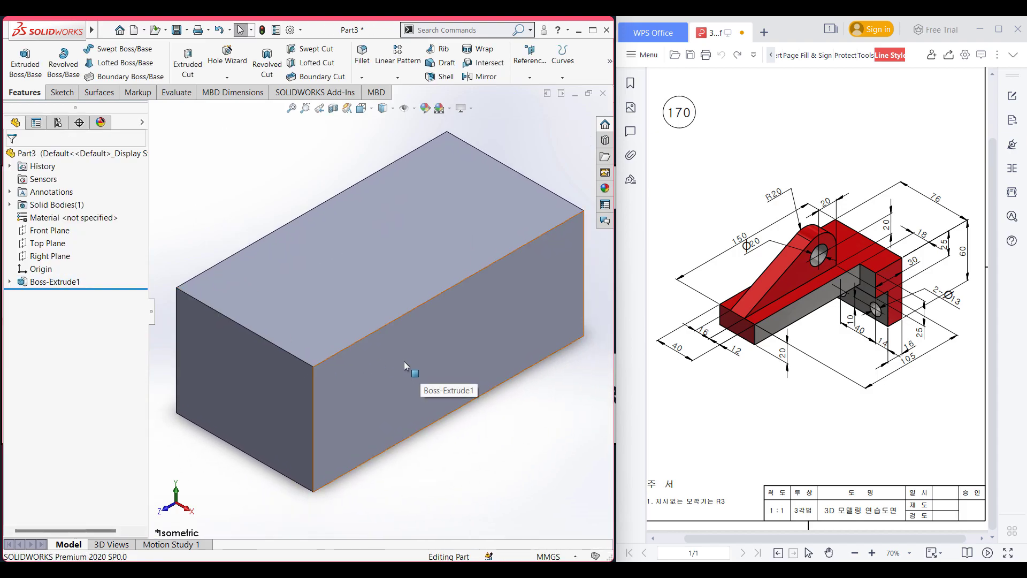
Sketch a corner rectangle on the block's long side face from its lower front corner, 60-25 mm high and 150-16 mm long
click(448, 359)
right_click(449, 357)
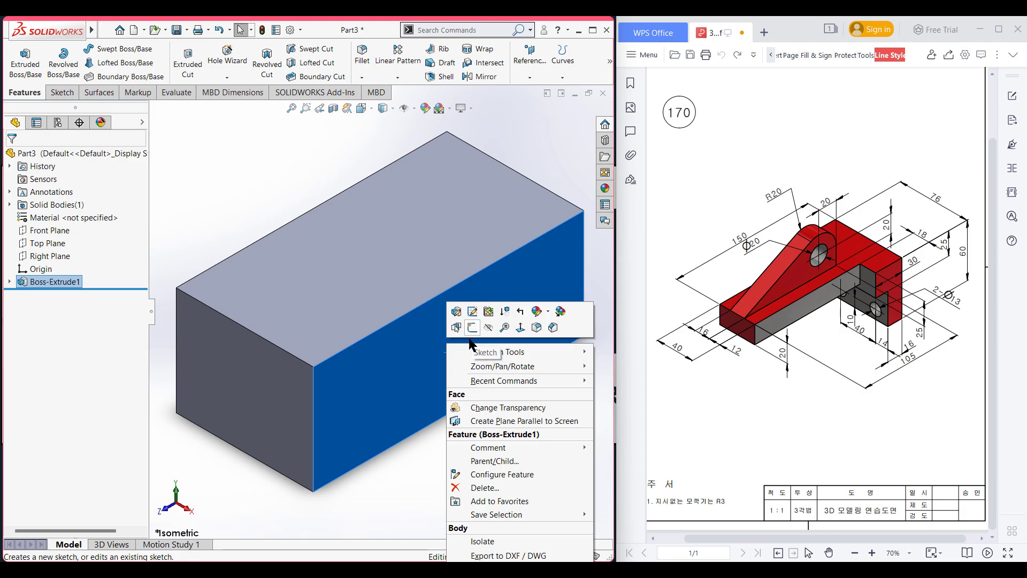
click(473, 327)
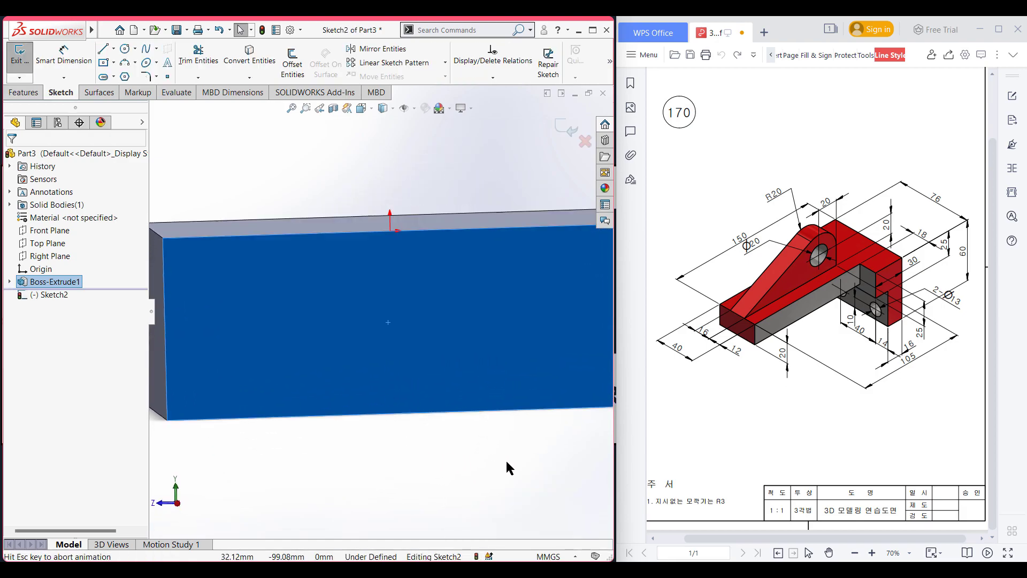
click(349, 432)
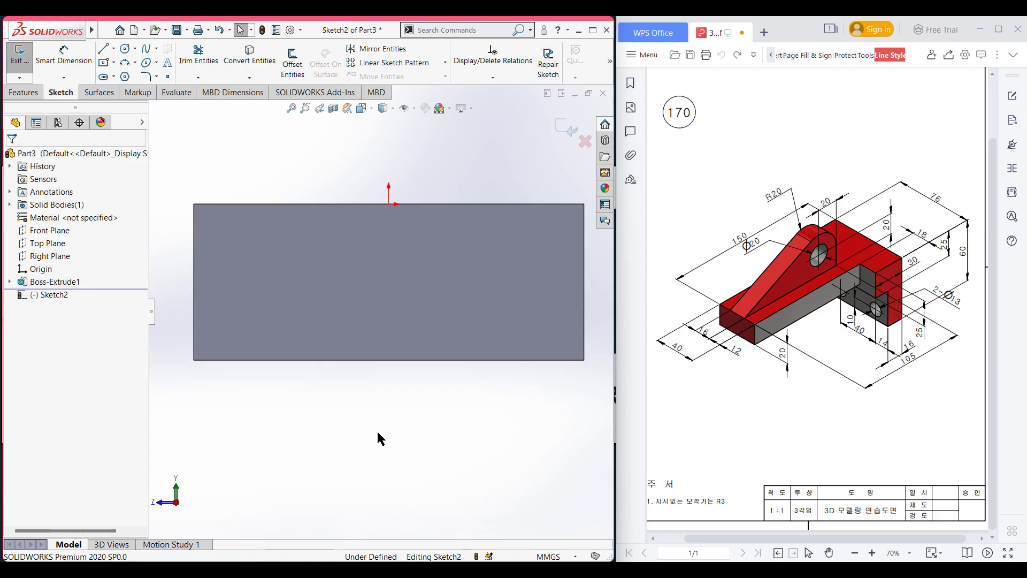
click(114, 63)
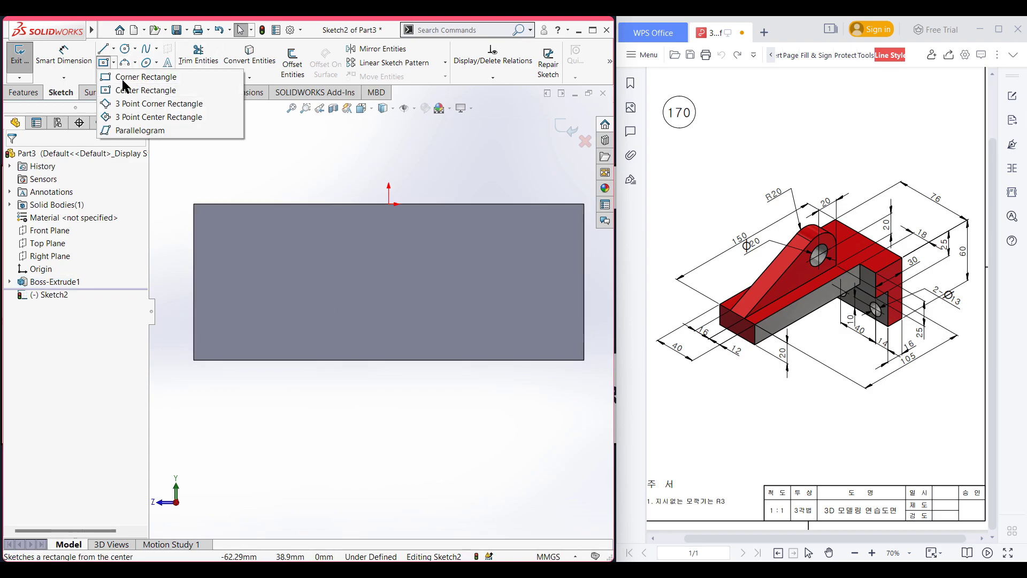
click(128, 77)
click(195, 360)
scroll(342, 330, up, 2)
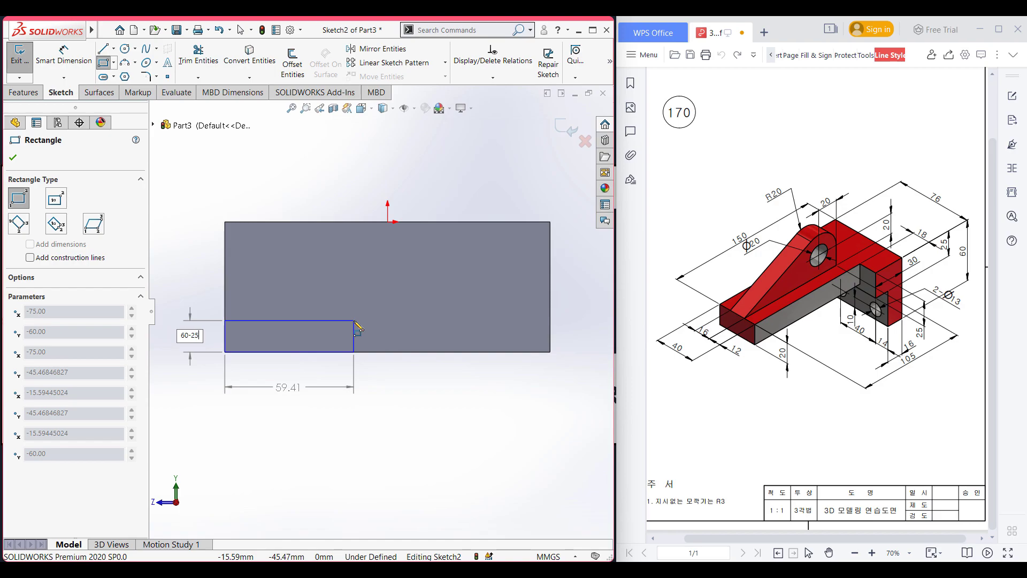
key(Tab)
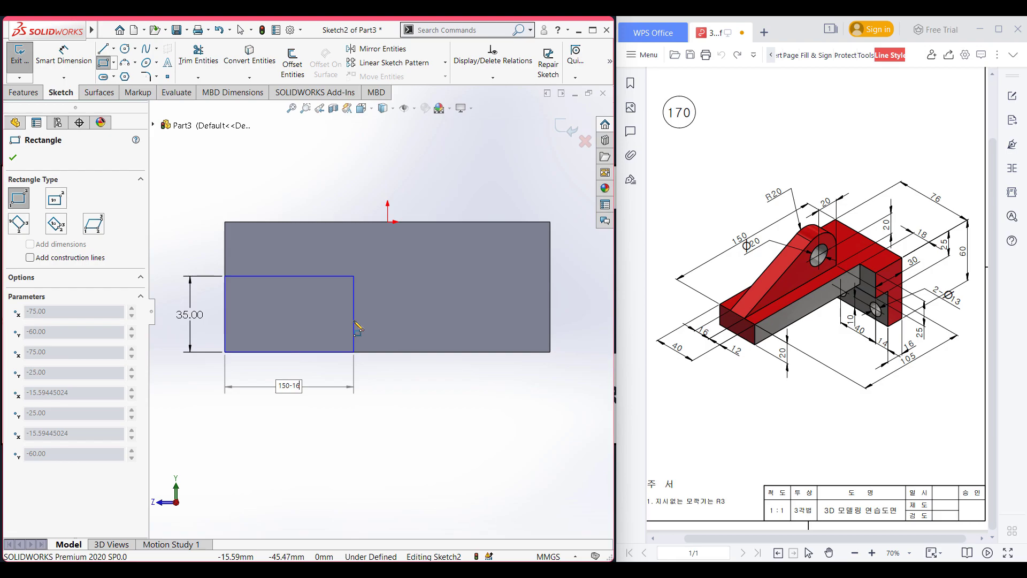
key(Return)
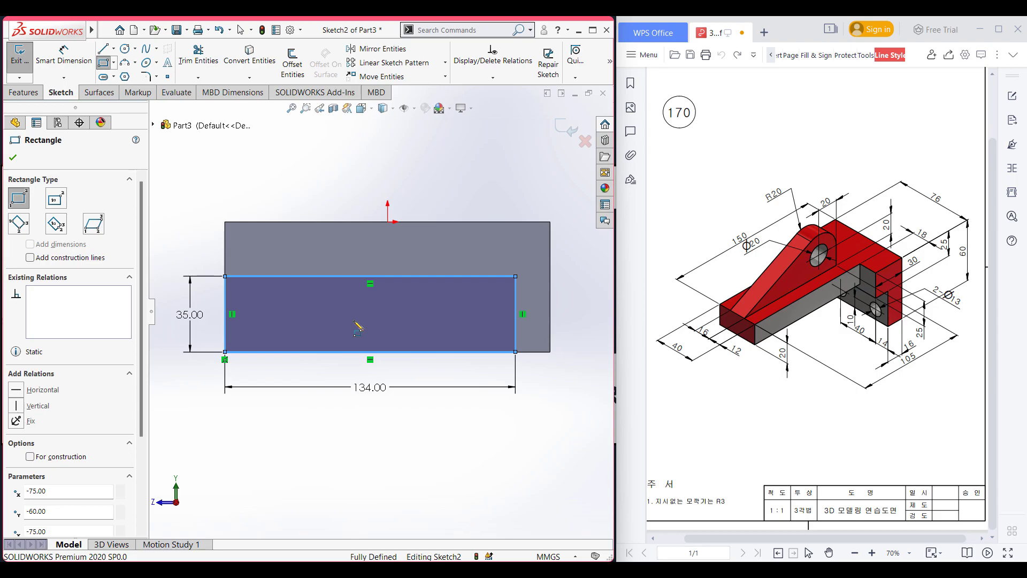
Cut the side-face rectangle out of the block with an extruded cut set to Through All - Both
key(ctrl+7)
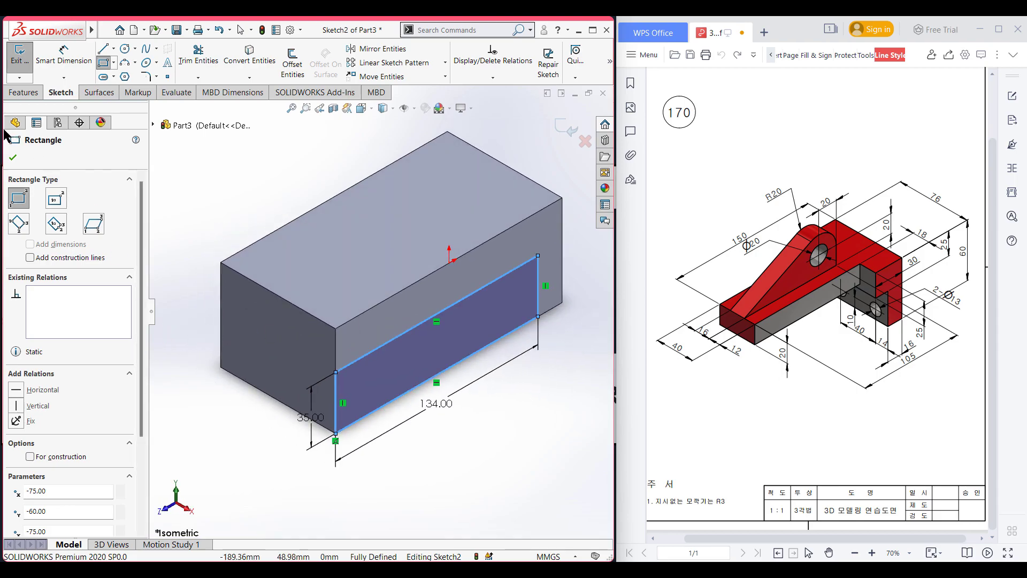
click(21, 95)
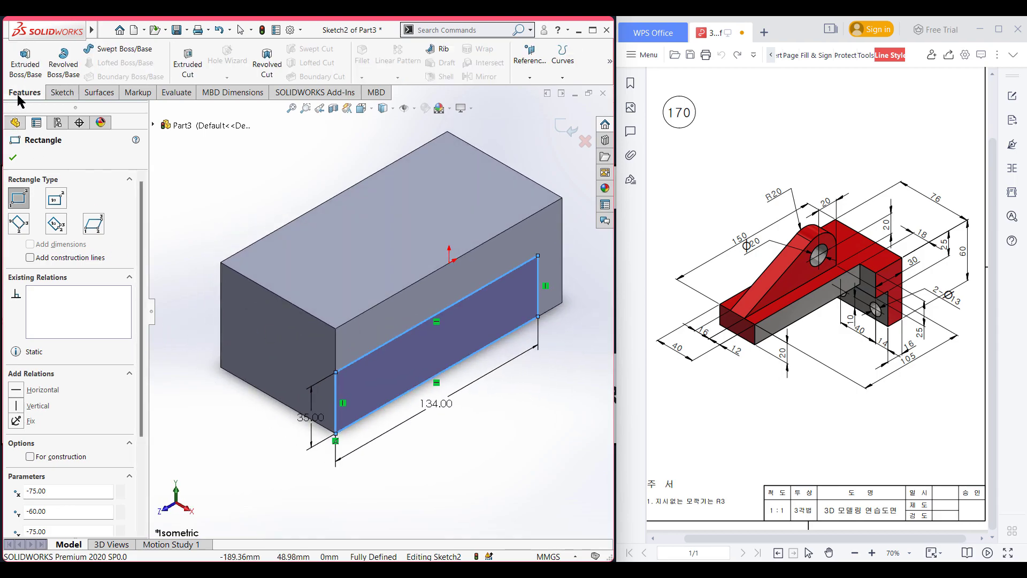
click(186, 69)
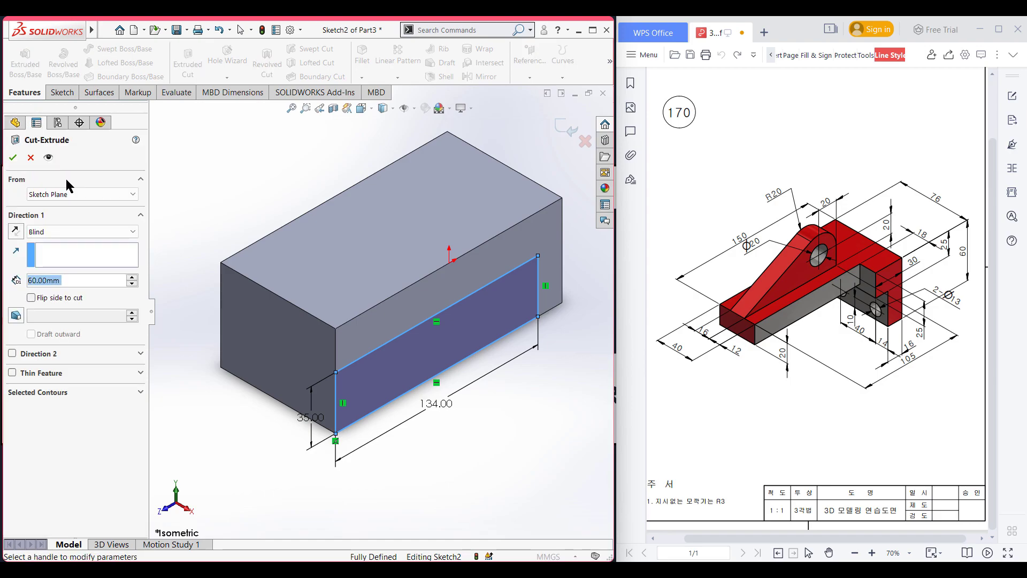
click(88, 231)
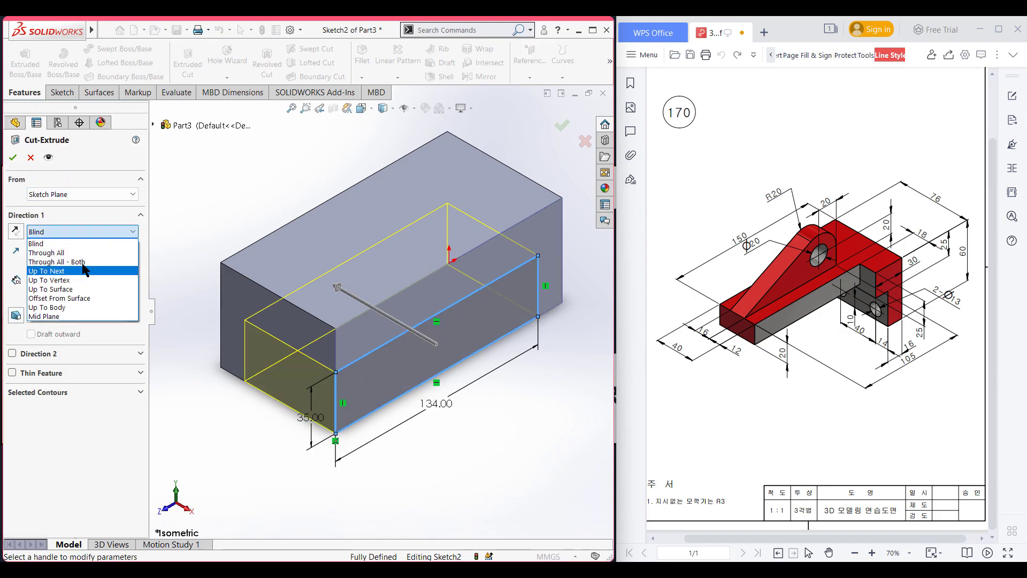
click(54, 261)
click(13, 156)
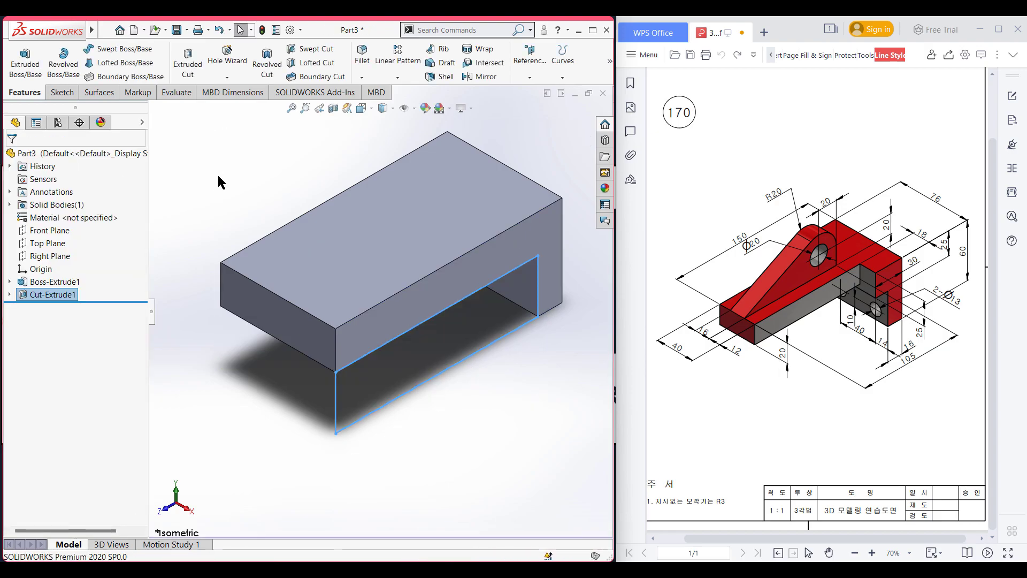
Sketch a corner rectangle on the block's top face from the front corner on the +X side, 120 mm long and 18 mm wide
right_click(422, 241)
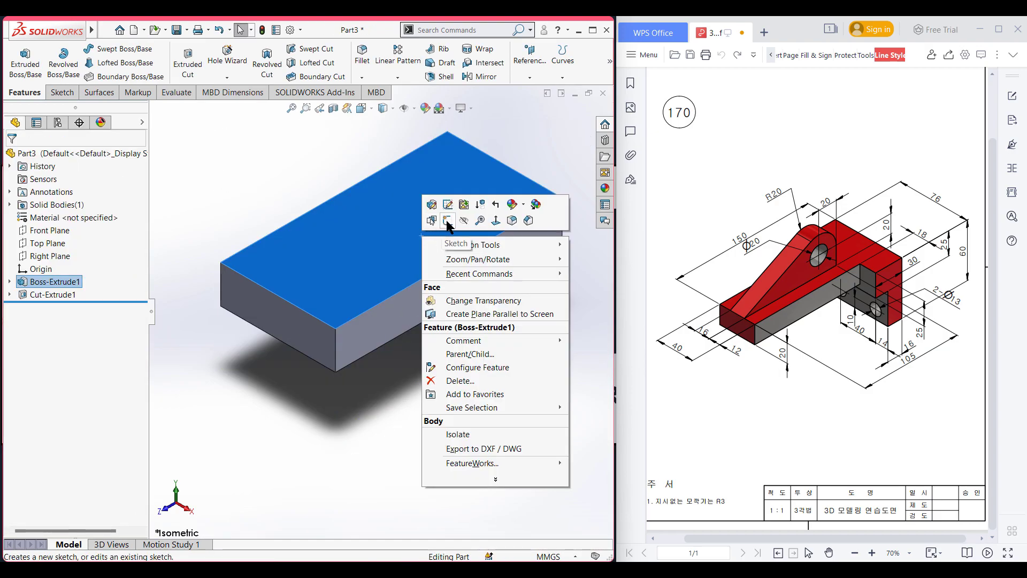
click(440, 220)
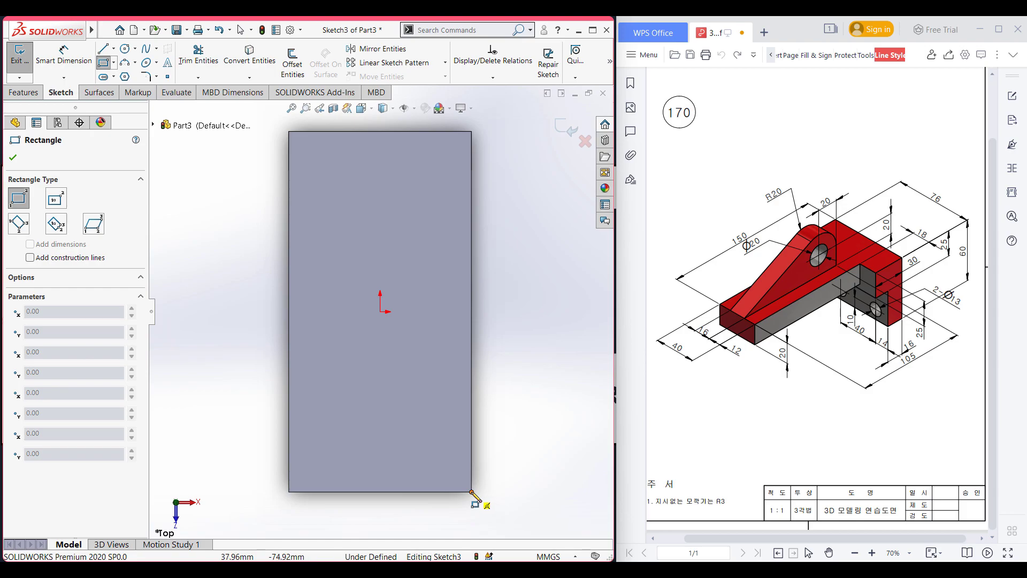
click(471, 492)
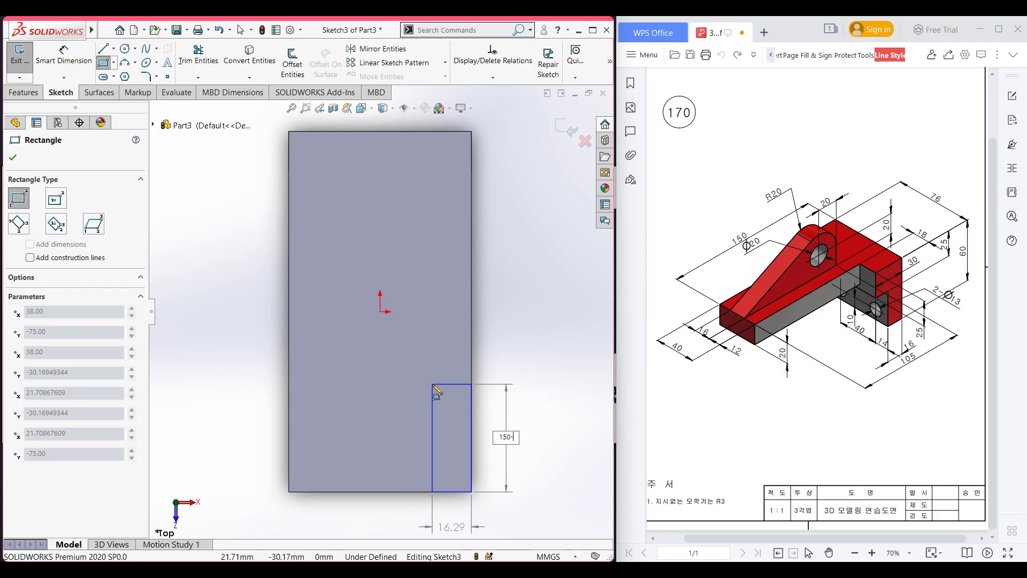
key(Tab)
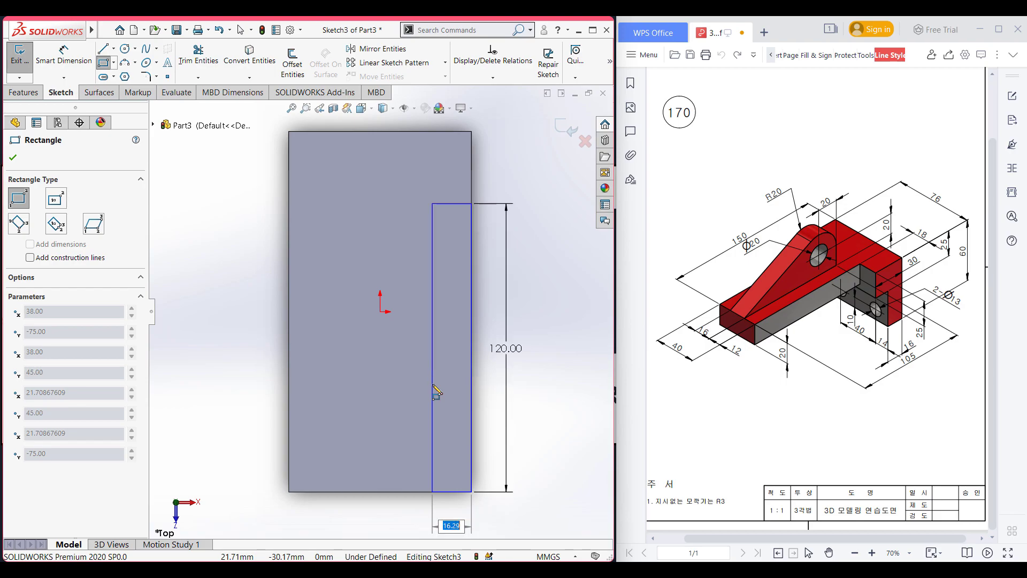
text(18)
key(Return)
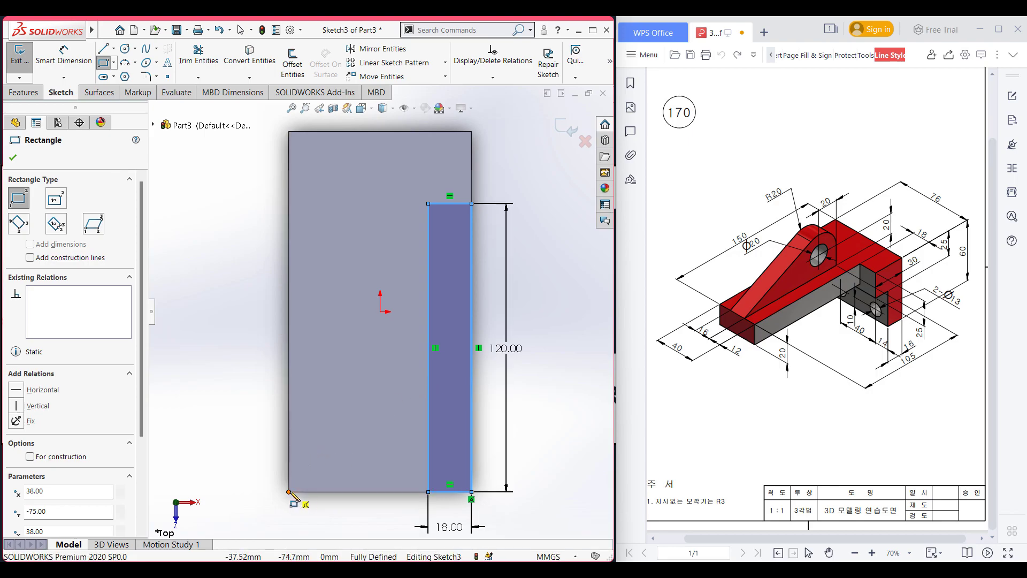
Add a second rectangle from the opposite front corner of the top face, 150-30 mm long and 76-18-40 mm wide
click(290, 492)
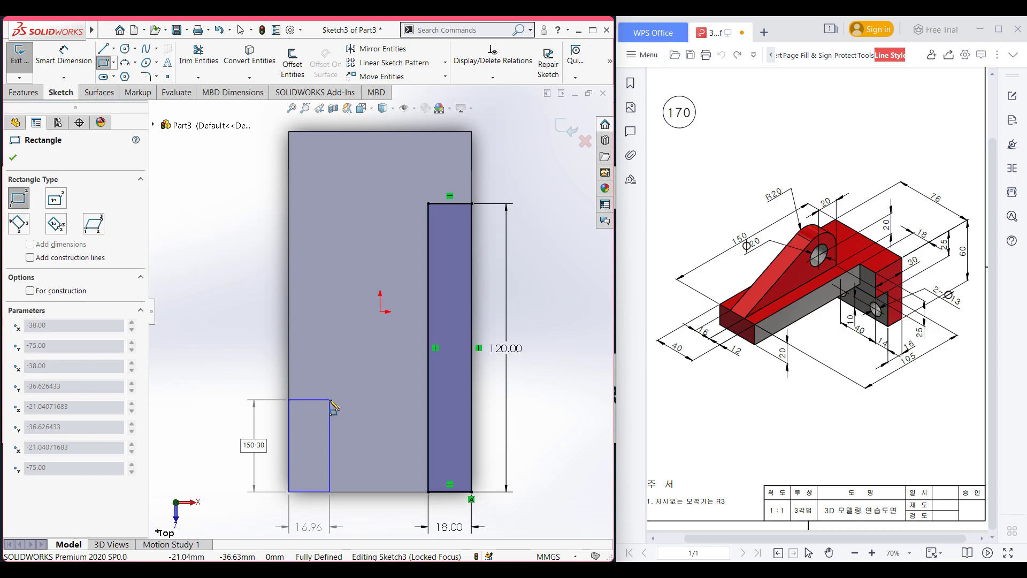
key(Return)
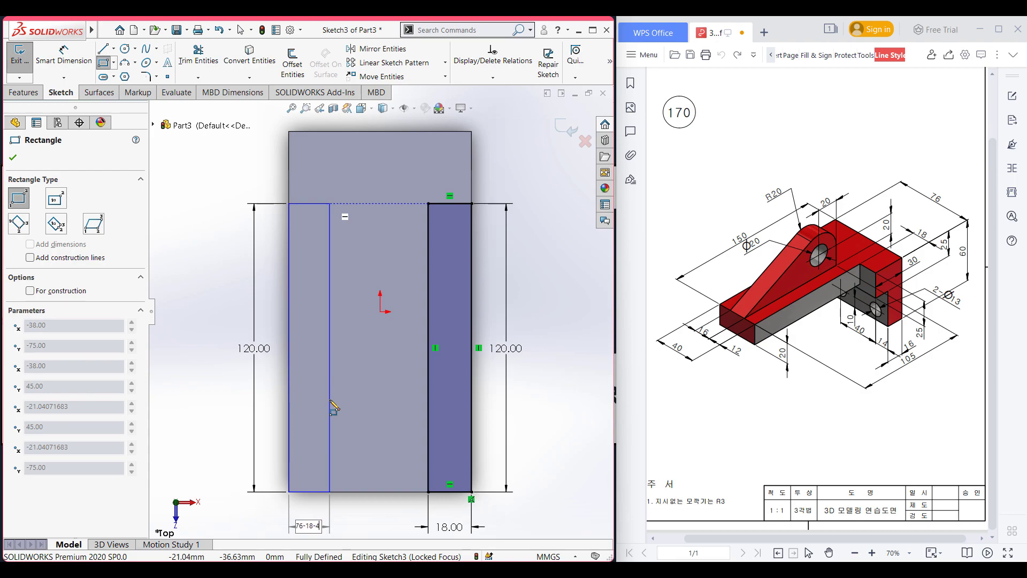
text(76-18-40)
key(Return)
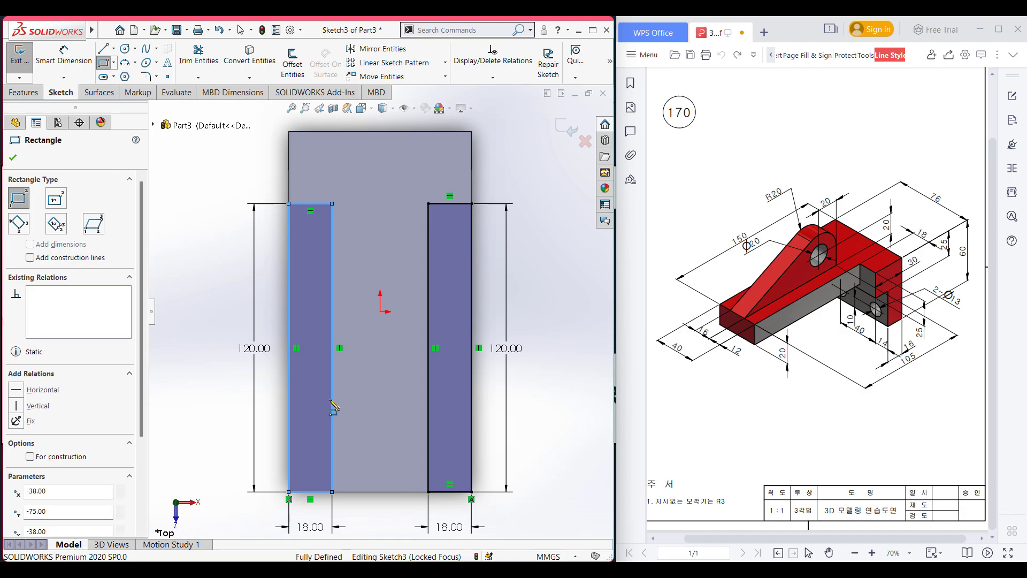
Cut both top-face rectangles out of the body with an extruded cut set to Through All - Both
key(ctrl+7)
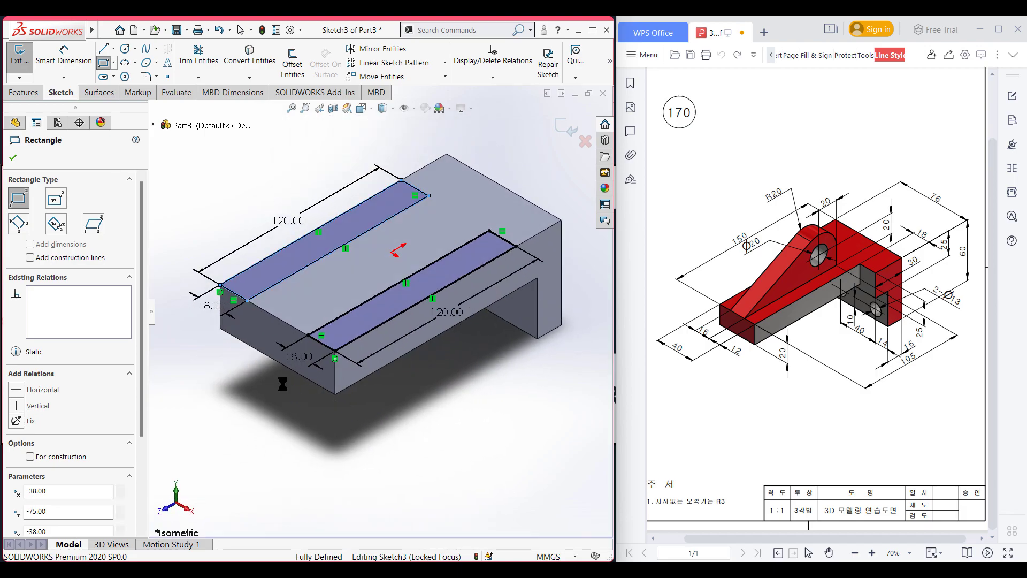
click(24, 93)
click(187, 62)
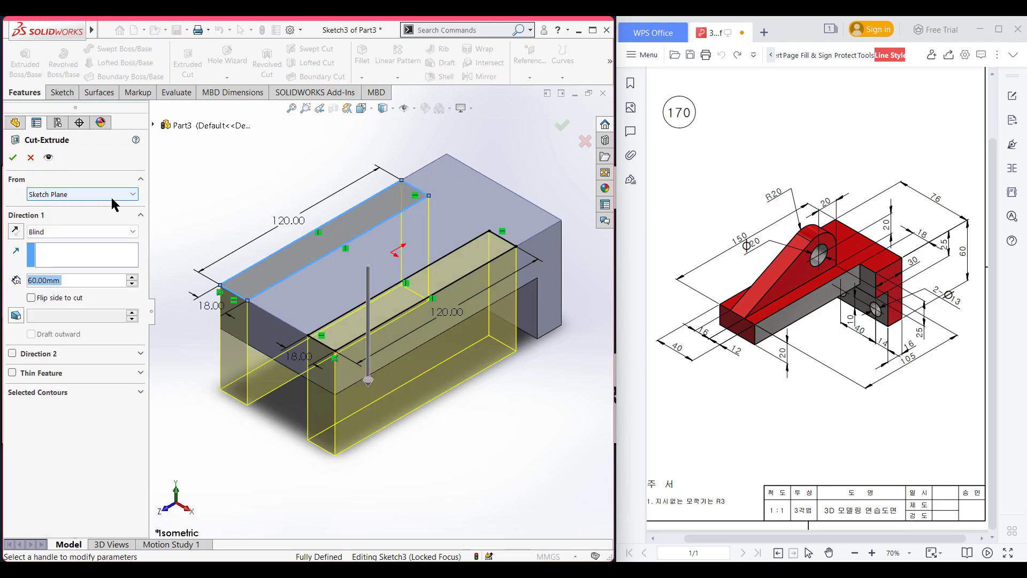
click(91, 231)
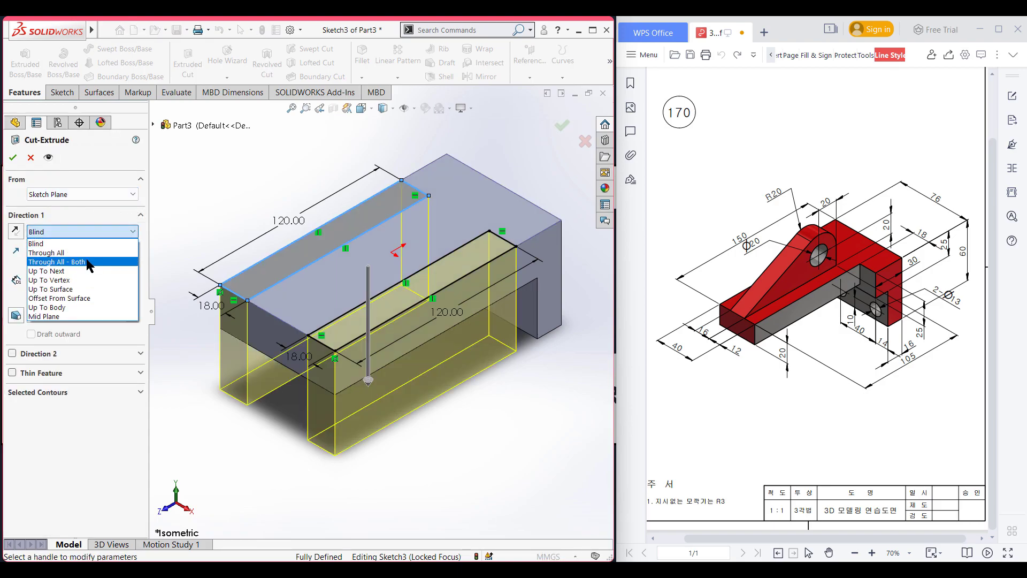
click(88, 261)
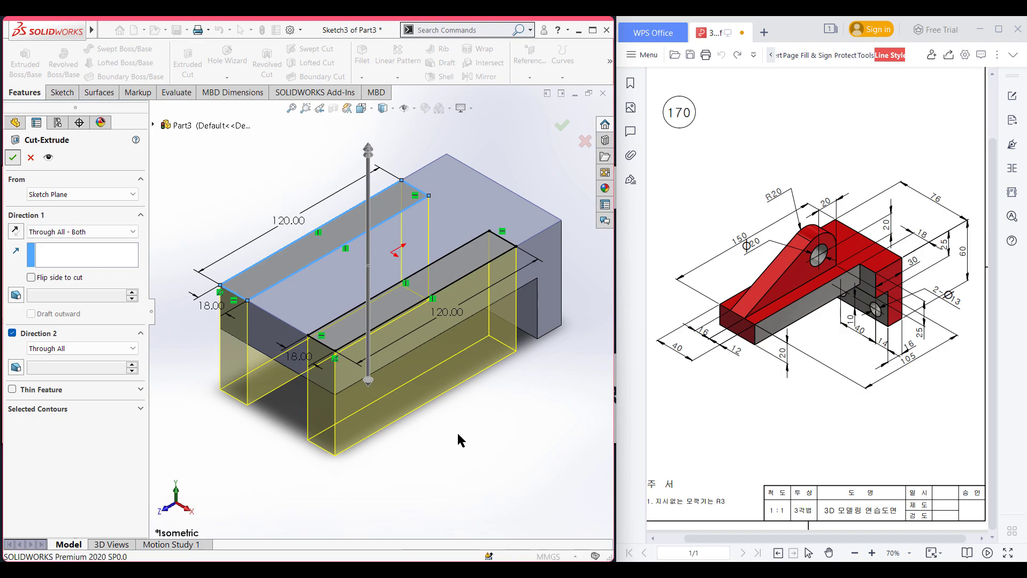
key(Return)
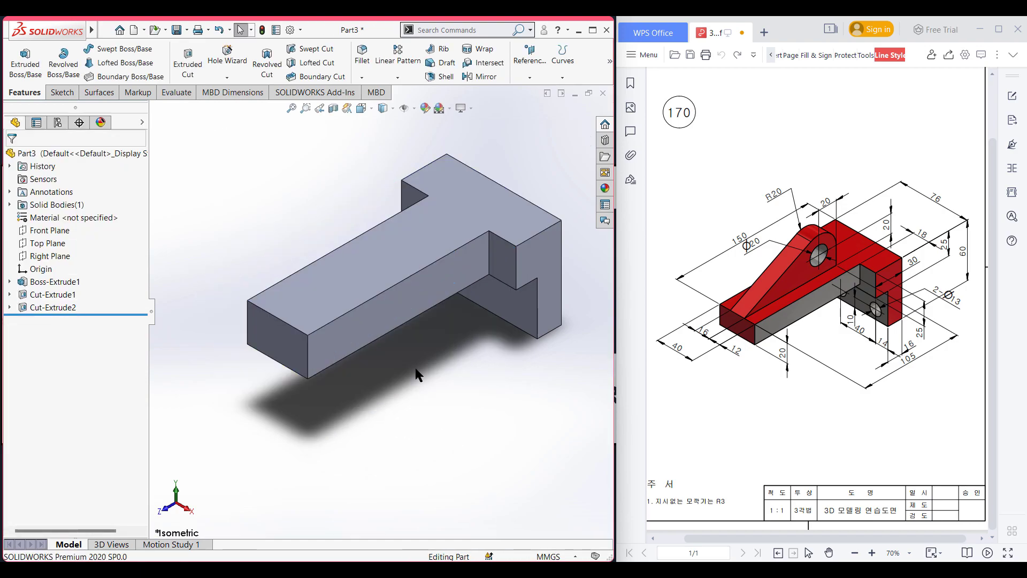
Sketch a corner rectangle on the arm's side face along its lower edge, from the end block's inner corner to the arm's front edge
click(390, 328)
right_click(390, 328)
click(415, 309)
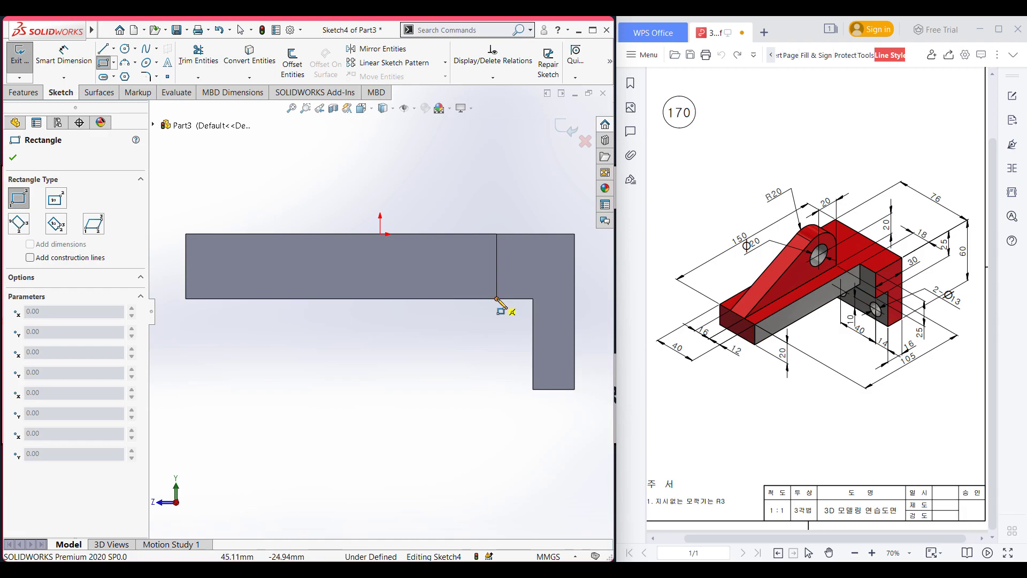
click(497, 299)
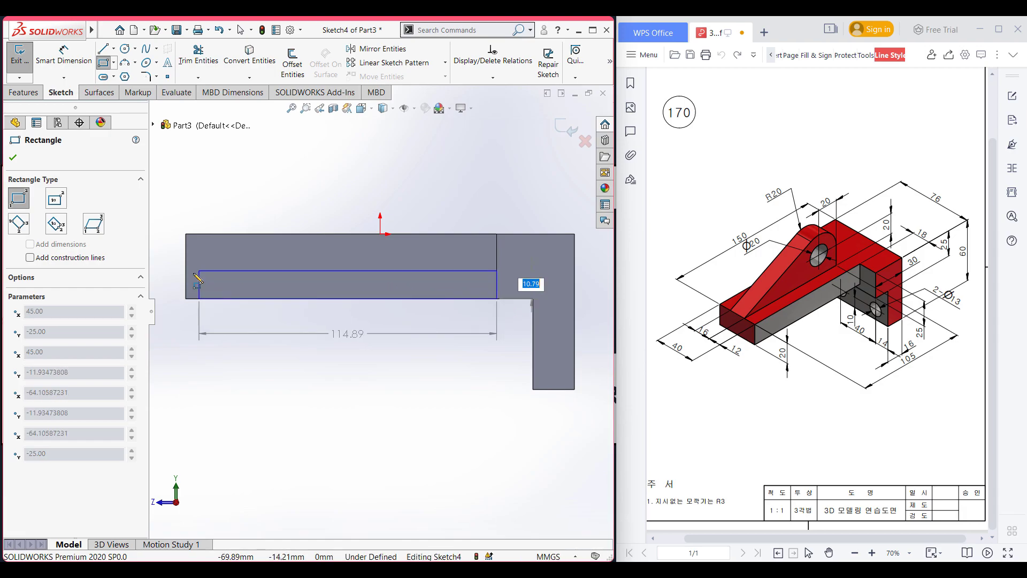
click(187, 277)
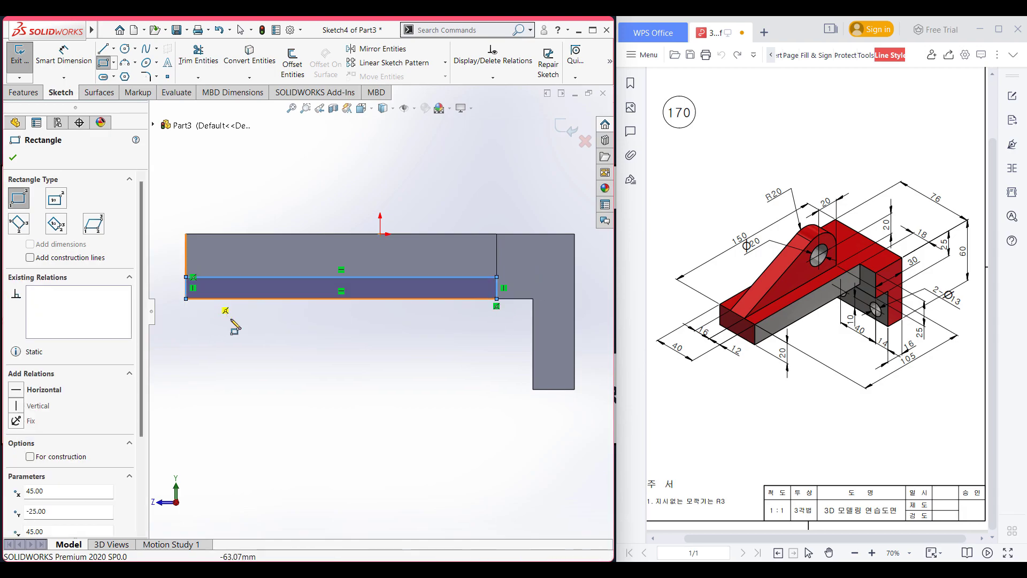
Dimension the distance from the arm's top edge to the rectangle's upper line as 20 mm
right_drag(297, 389, 297, 363)
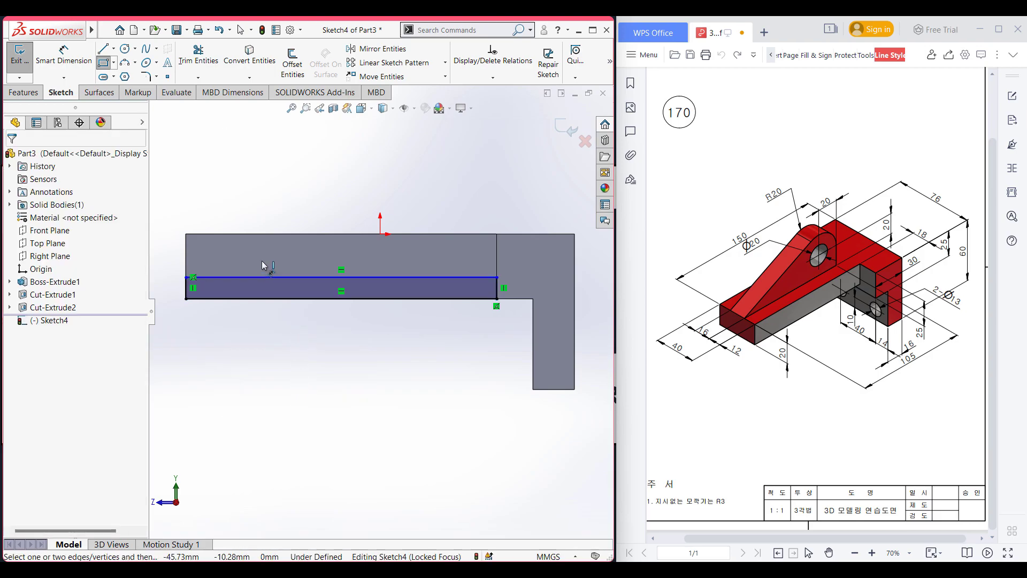
click(268, 277)
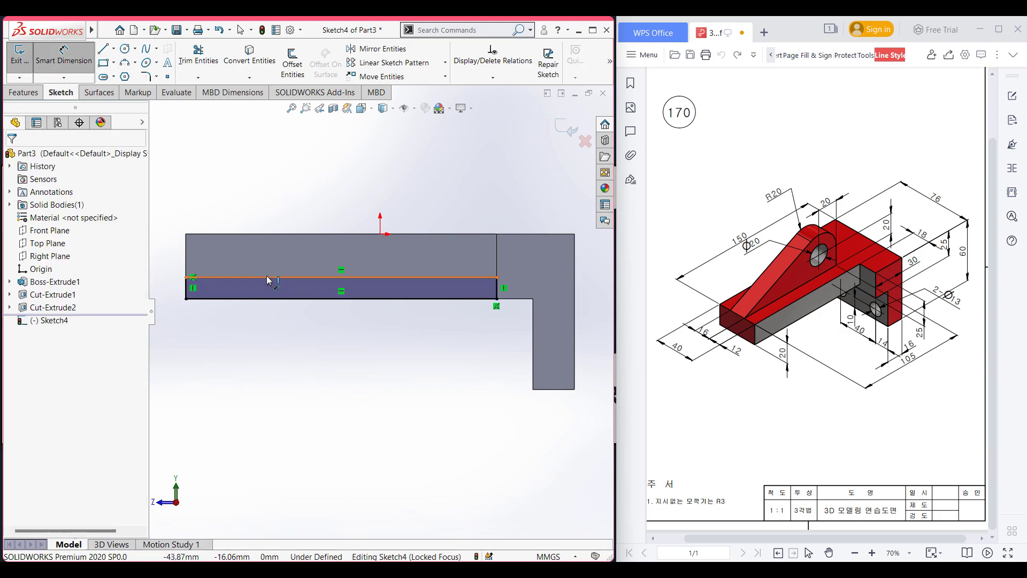
click(262, 234)
click(209, 261)
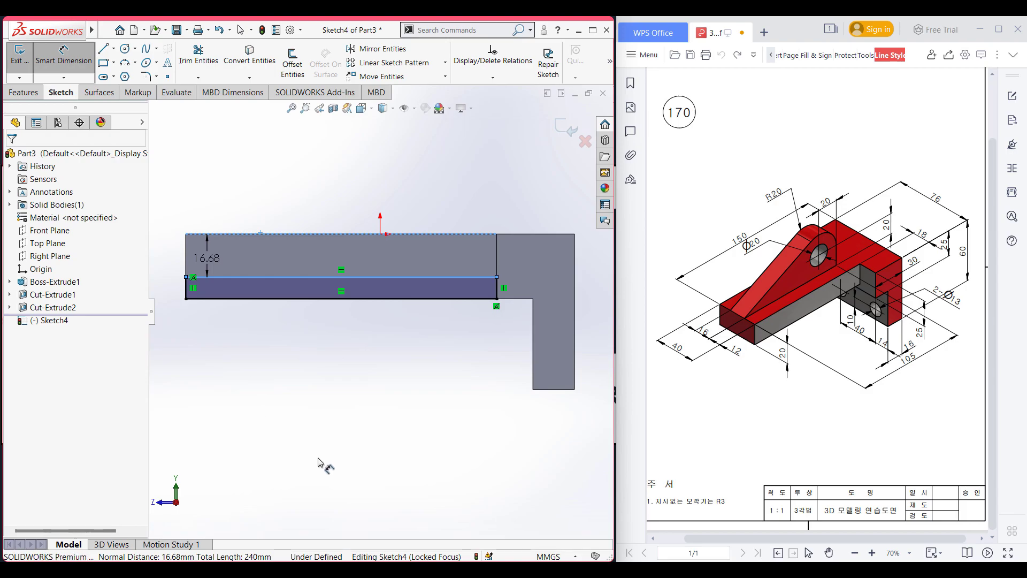
text(20)
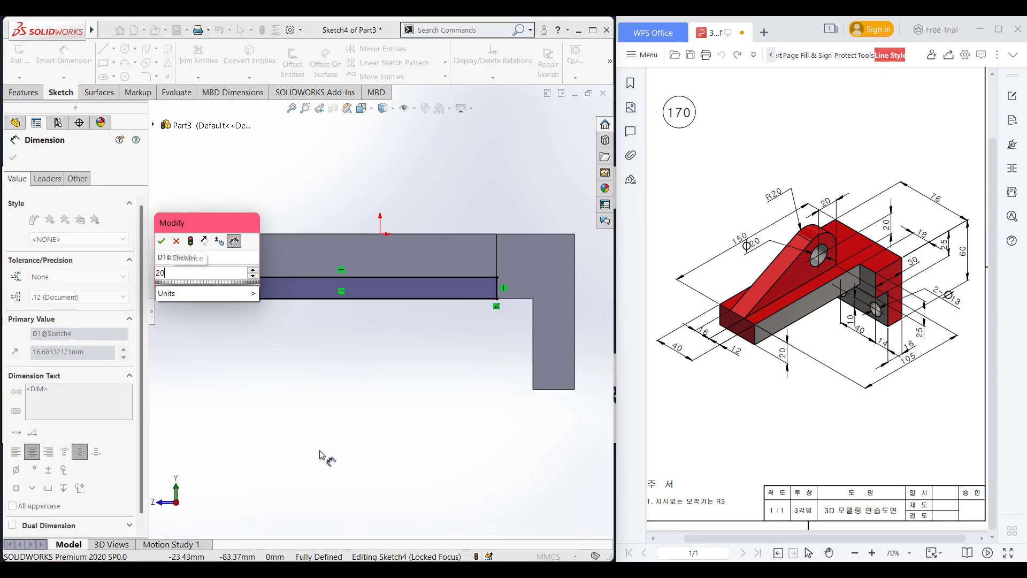
key(Escape)
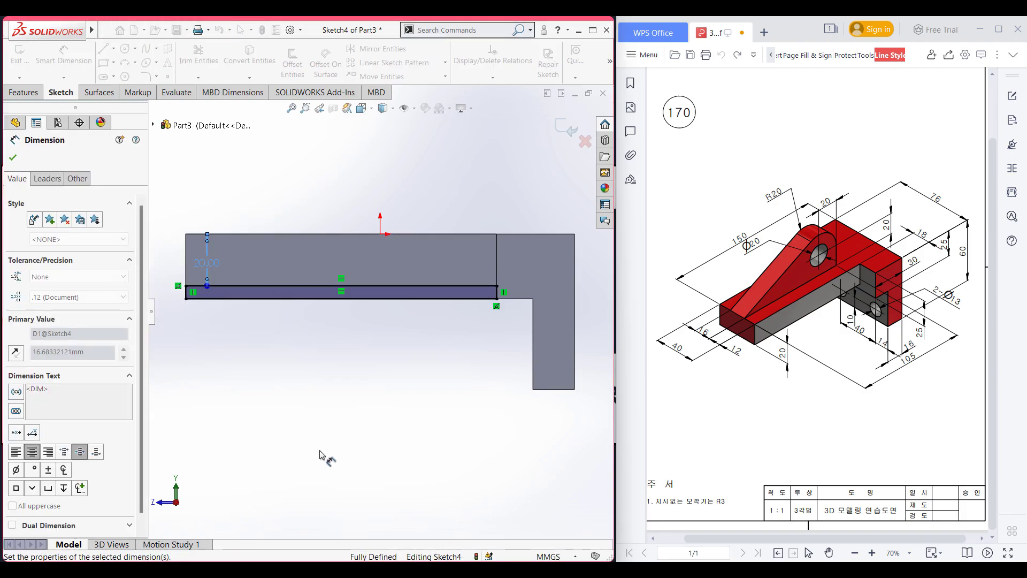
Cut the rectangle along the arm's lower edge out of the body with an extruded cut set to Through All - Both
key(ctrl+7)
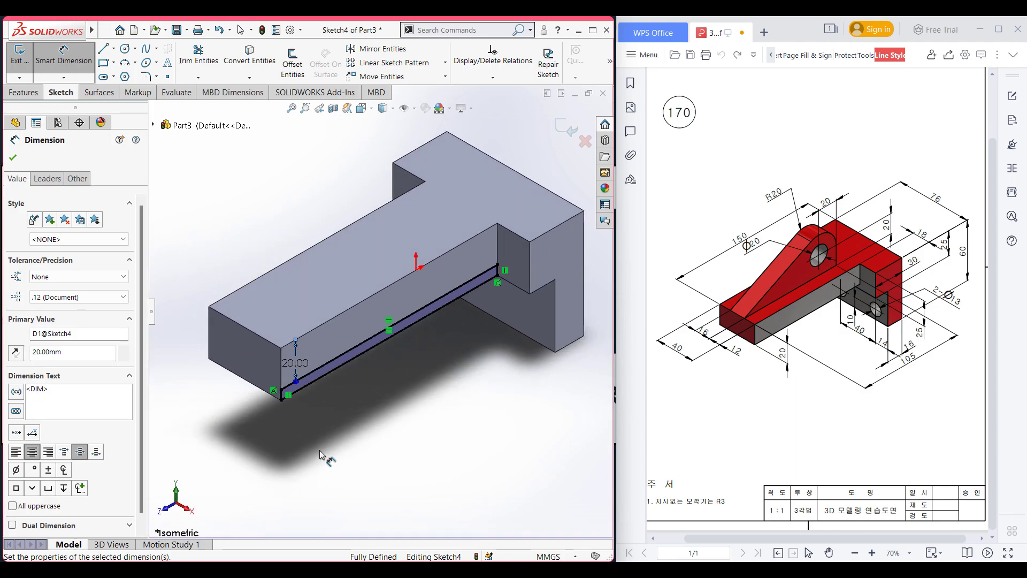
click(23, 92)
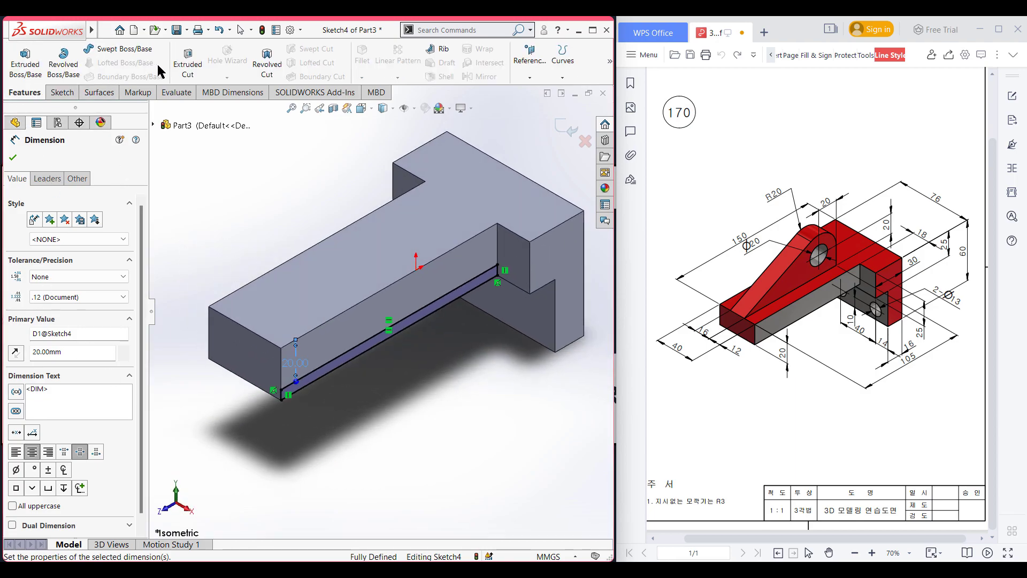
click(188, 61)
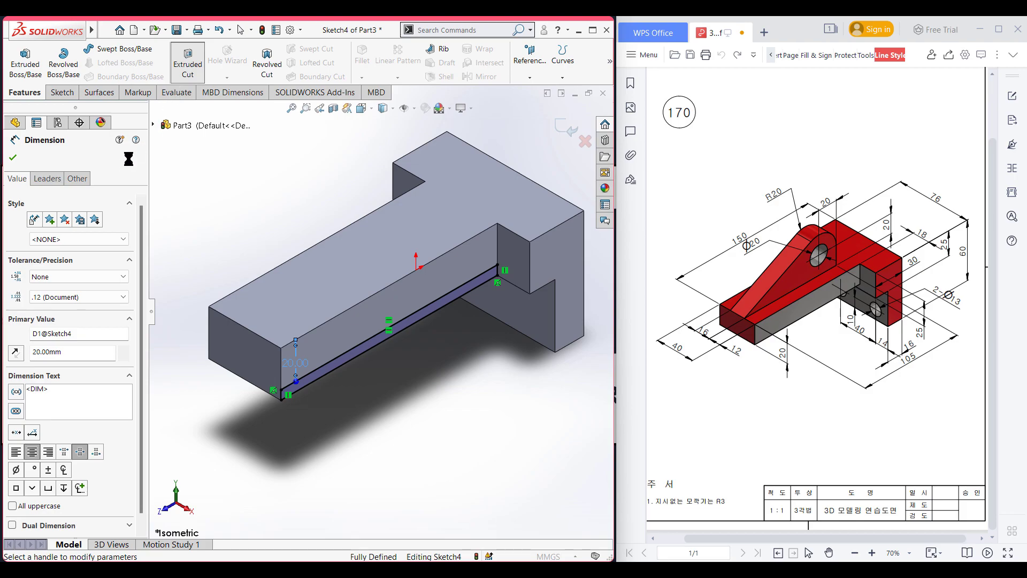
click(75, 234)
click(54, 261)
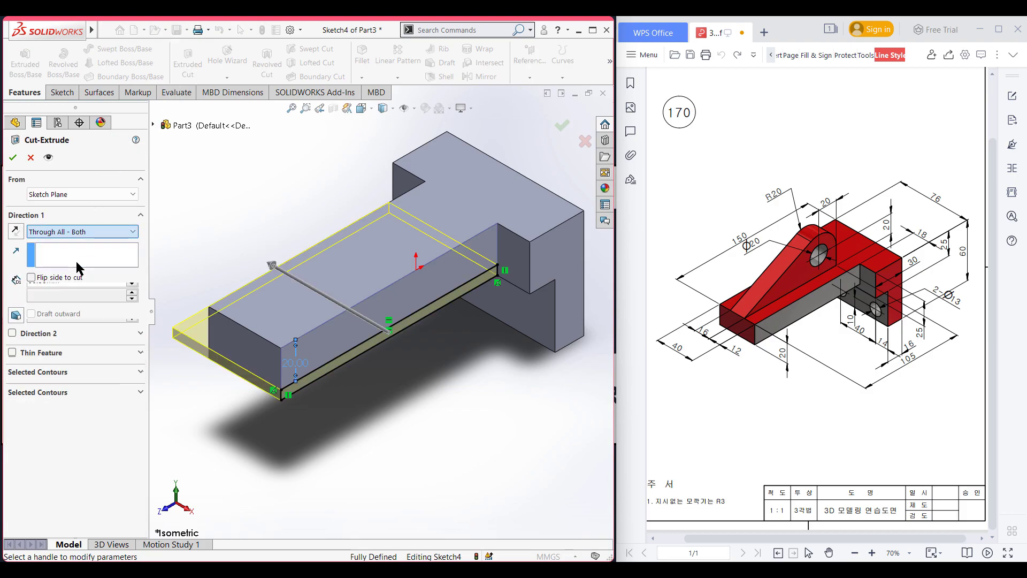
click(13, 158)
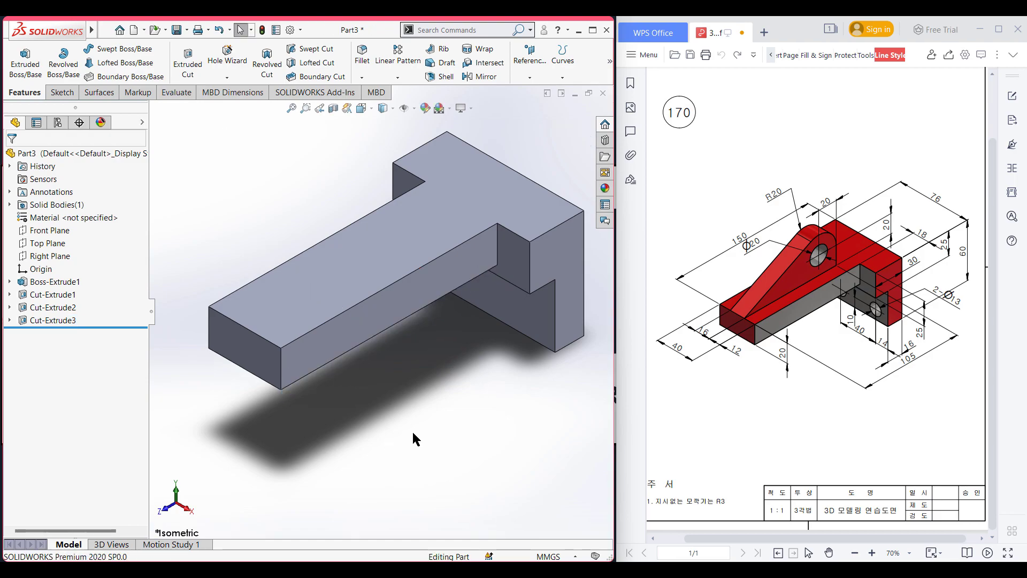
On the end flange's inner face, sketch two 13 mm diameter circles side by side near the lower edge
right_click(517, 304)
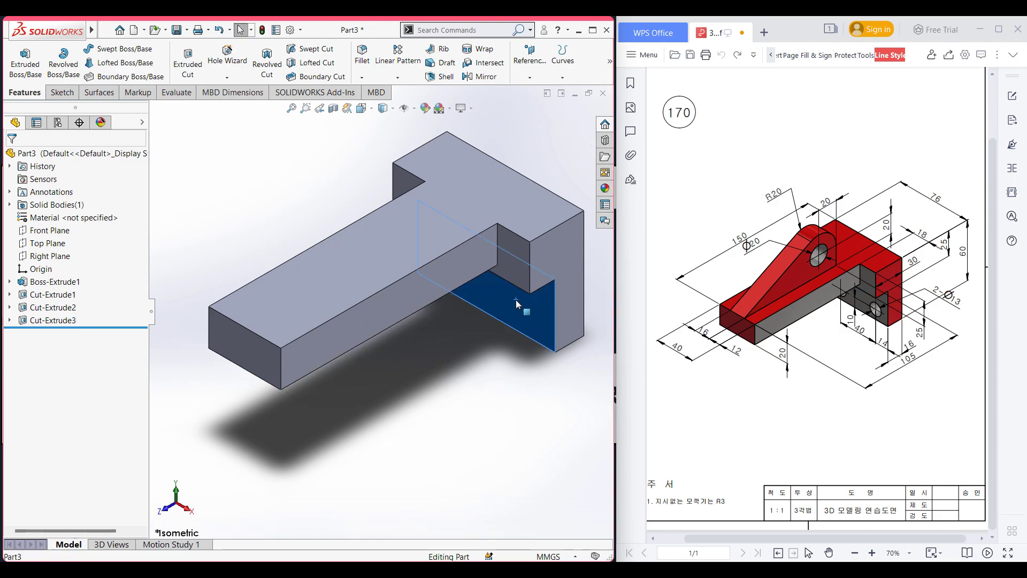
click(542, 284)
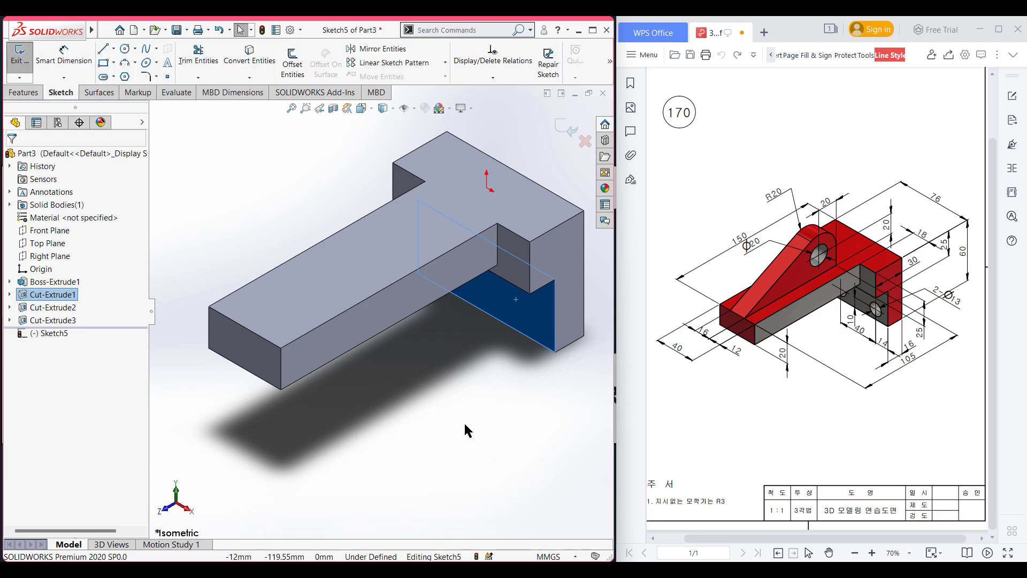
key(ctrl+8)
scroll(468, 414, up, 1)
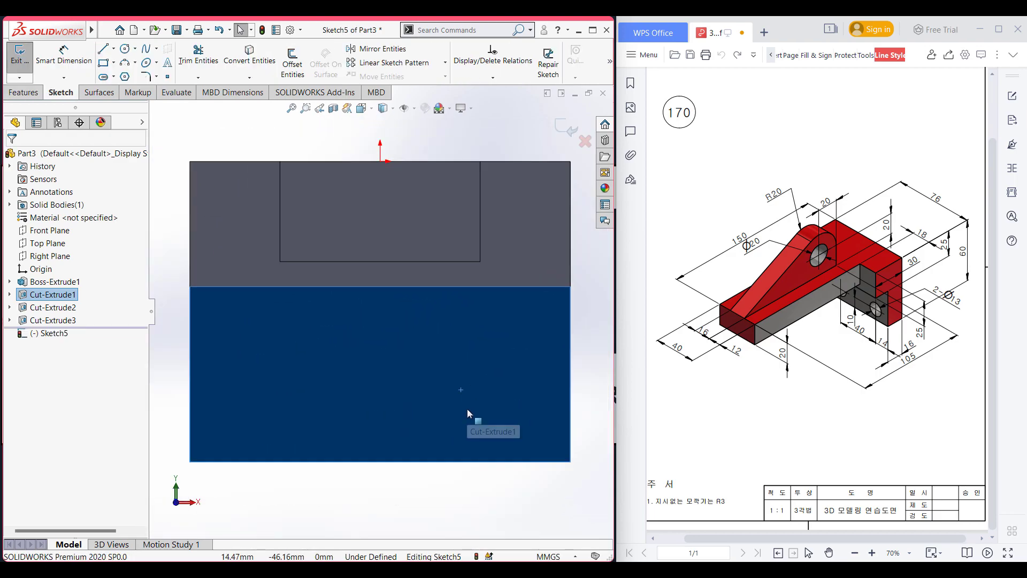
click(458, 506)
click(125, 48)
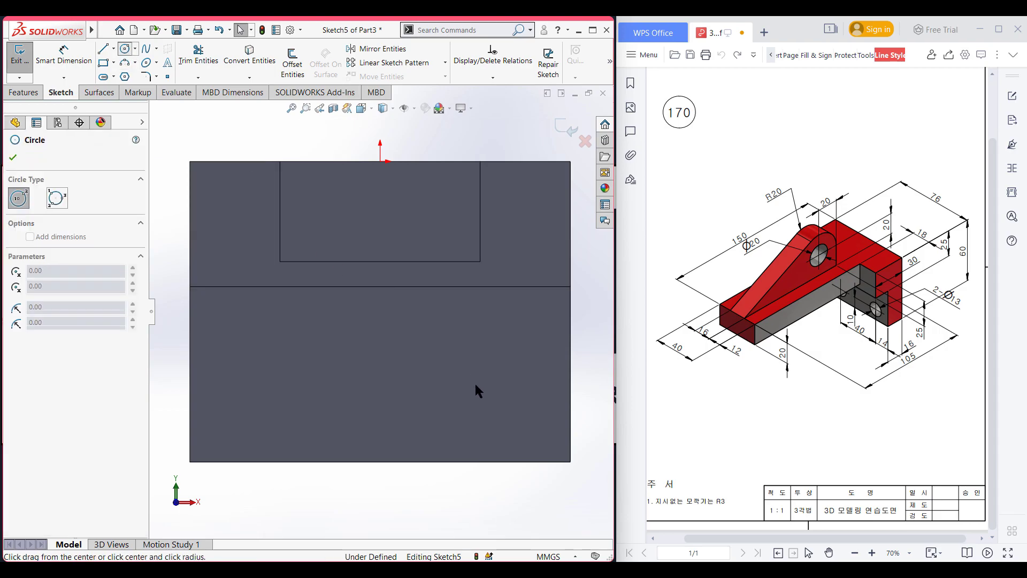
click(464, 413)
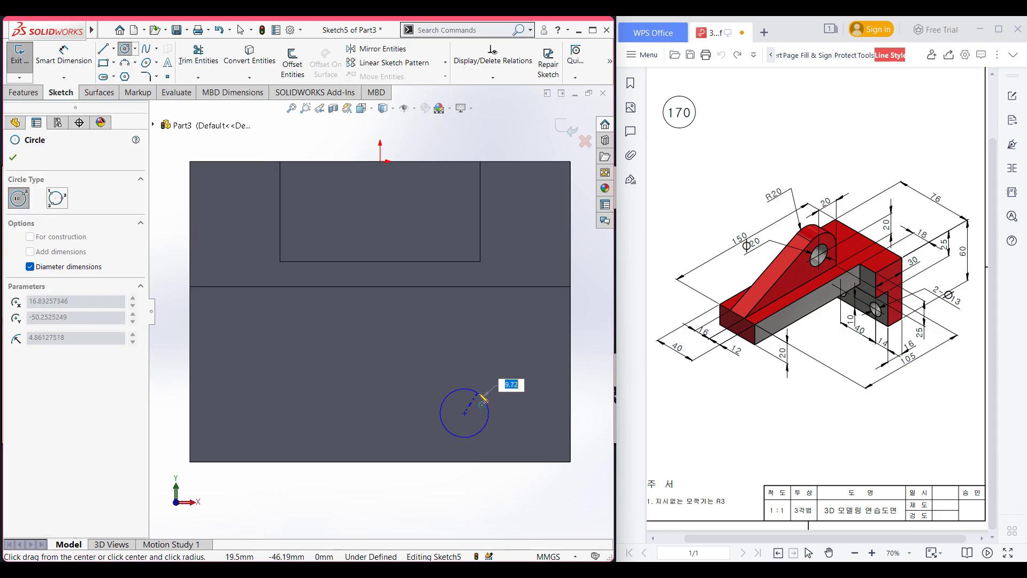
text(13)
key(Return)
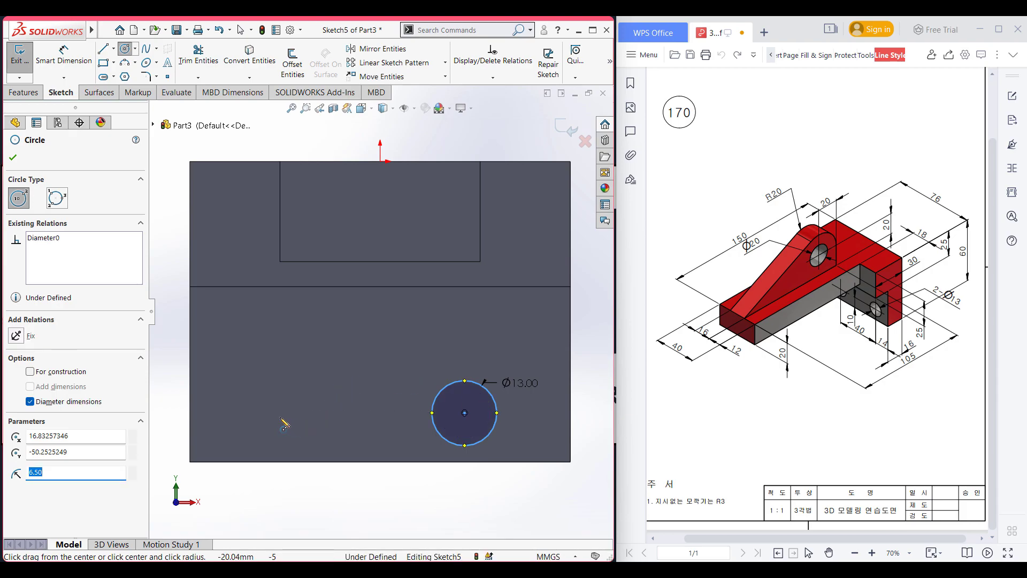
click(276, 412)
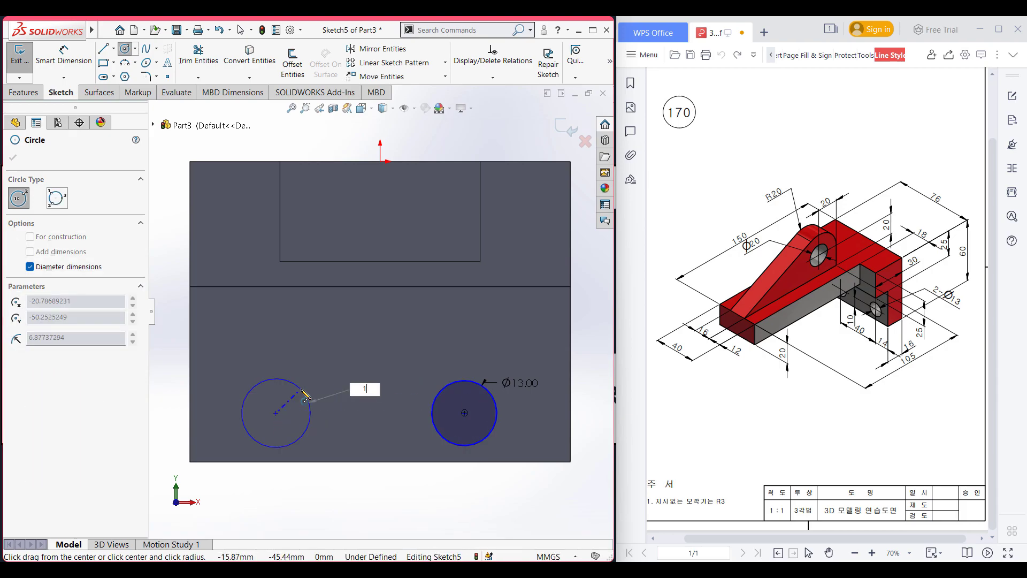
text(13)
key(Return)
Dimension the distance from the right-hand circle's centre to the flange's right edge as 14 mm
right_drag(413, 488, 474, 493)
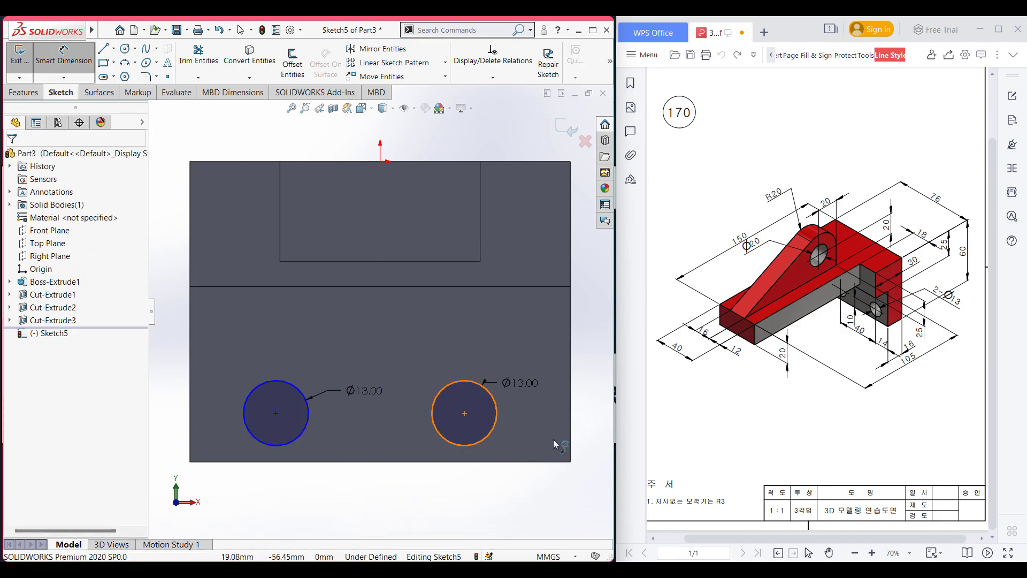
click(478, 449)
click(570, 437)
click(554, 474)
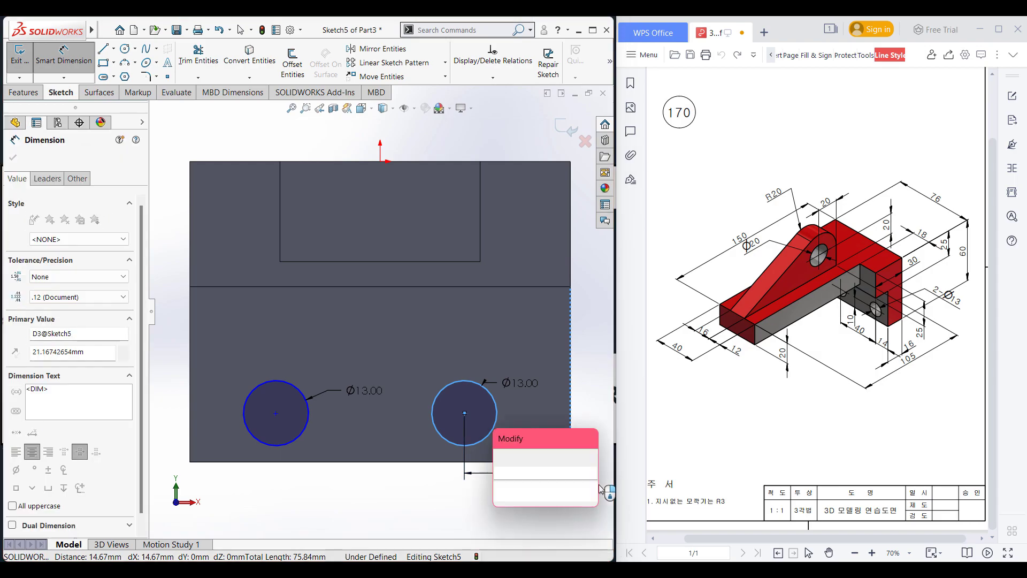
key(Return)
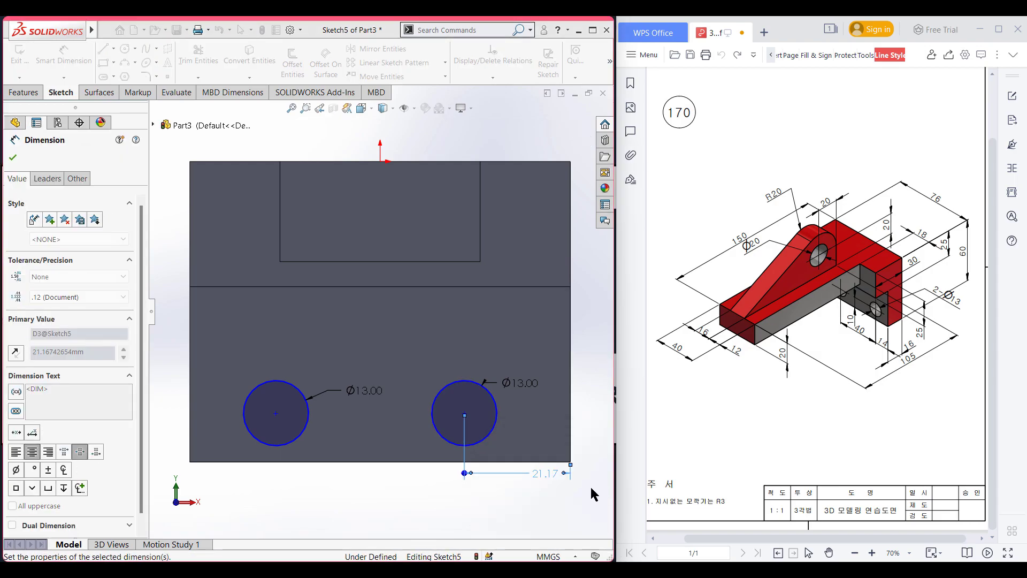
Dimension the horizontal spacing between the two circle centres as 40 mm
click(488, 448)
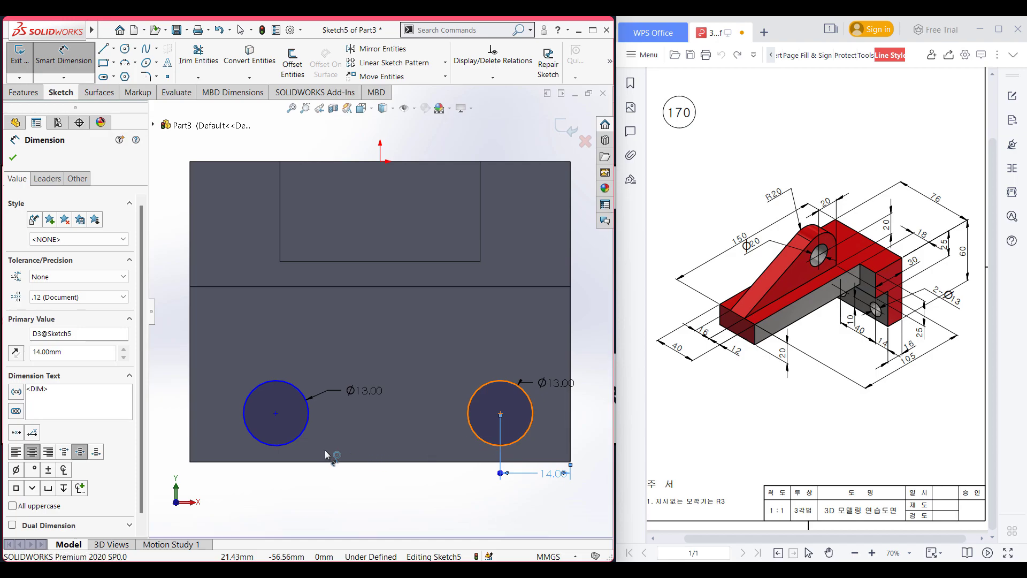
click(297, 441)
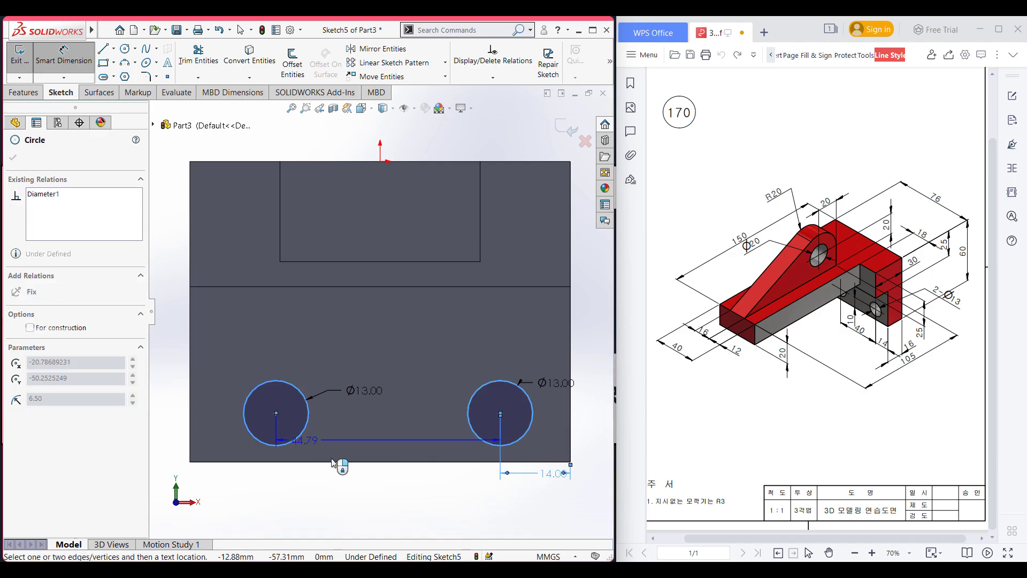
click(369, 487)
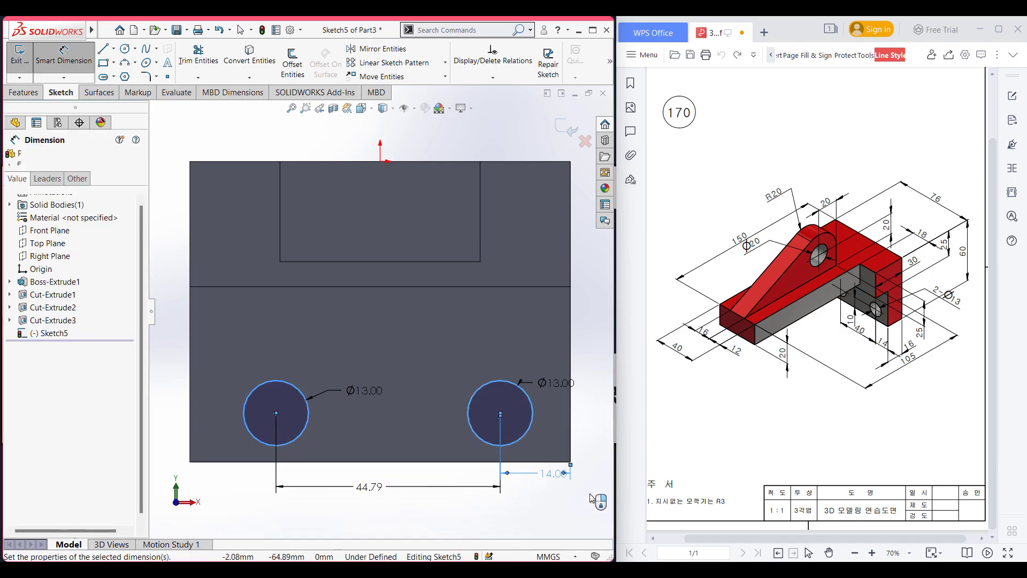
text(40)
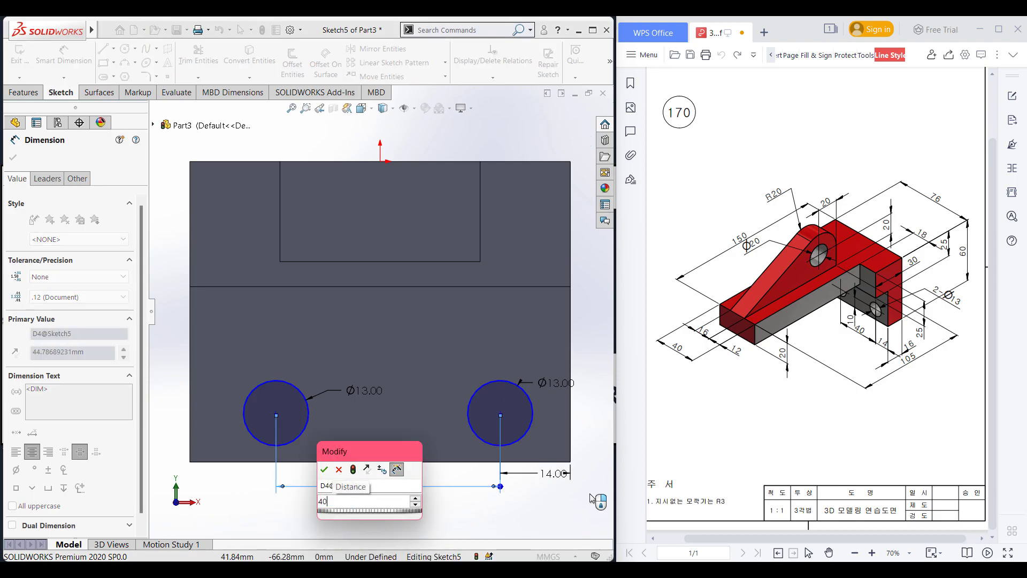
key(Escape)
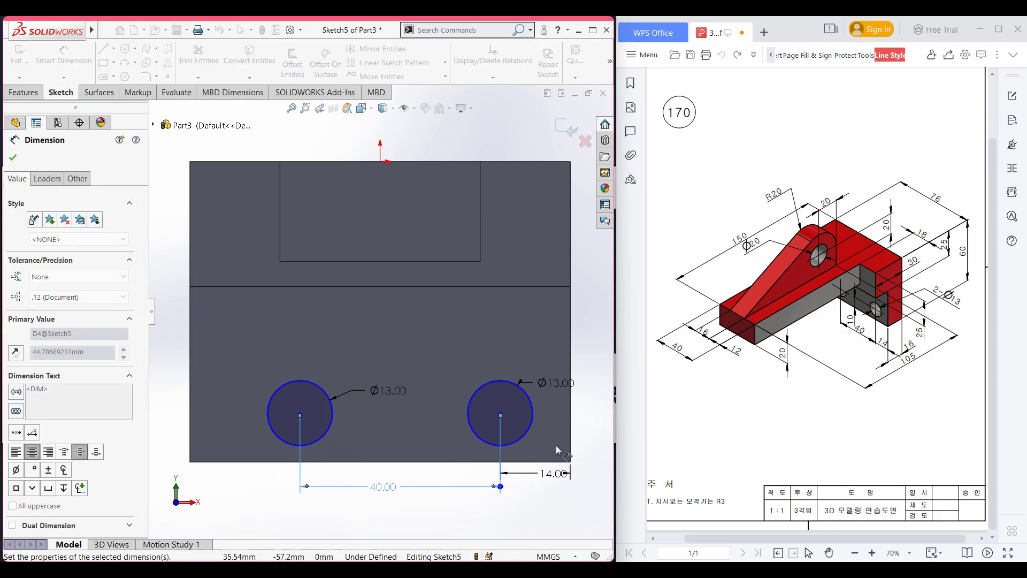
Dimension both circle centres 10 mm above the flange's lower edge
click(524, 437)
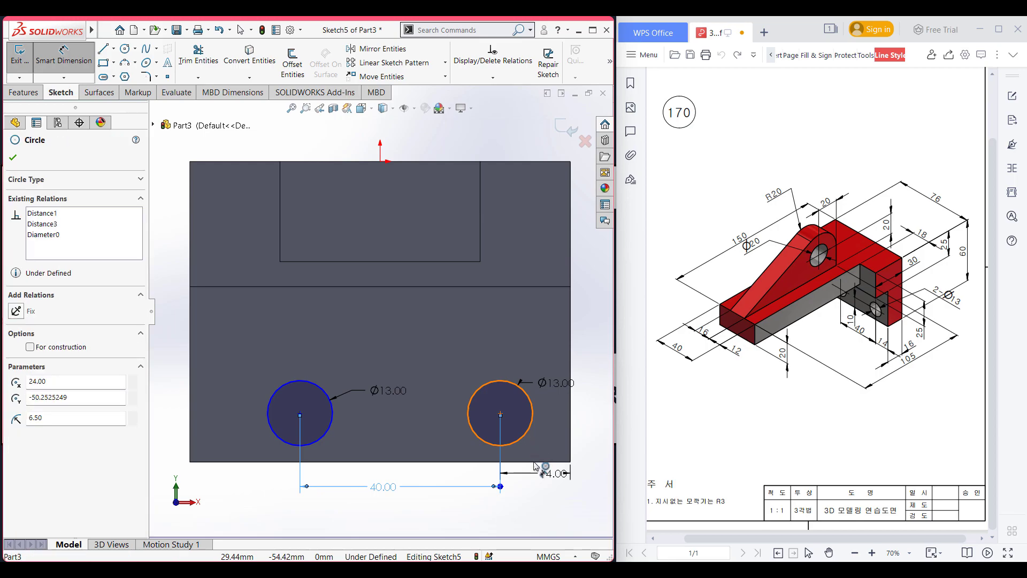
click(542, 460)
click(547, 447)
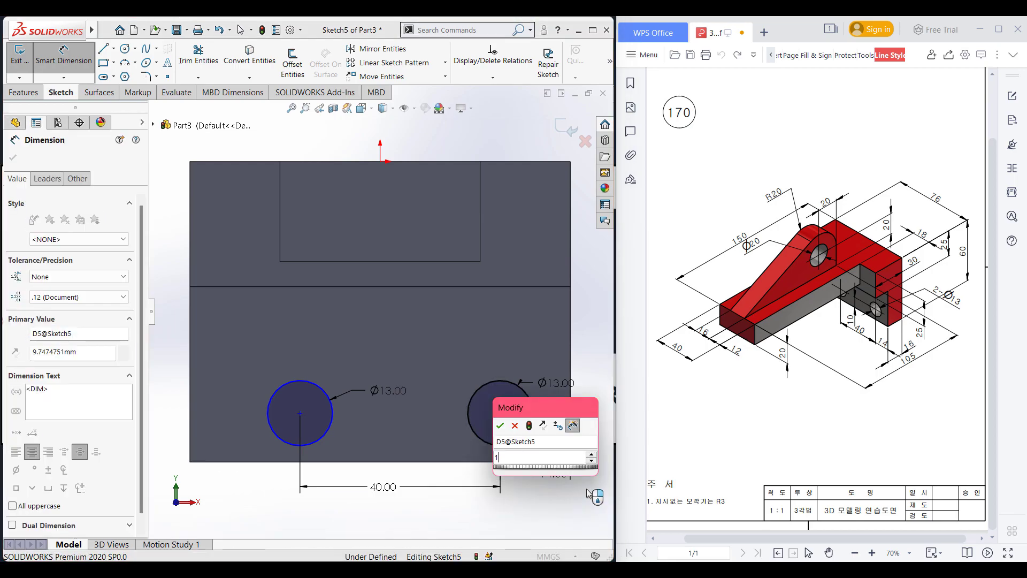
key(Return)
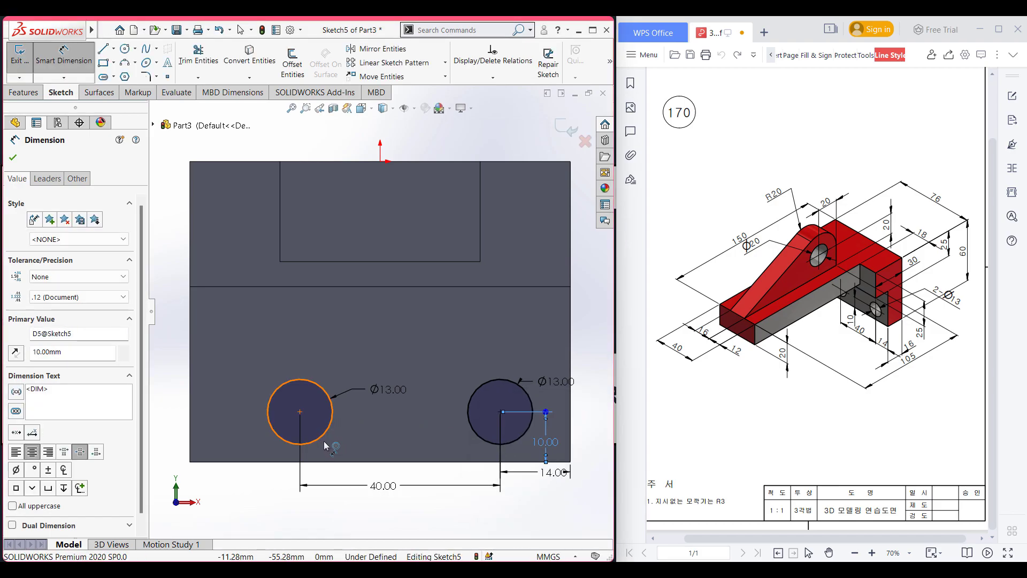
click(325, 440)
click(340, 461)
click(341, 448)
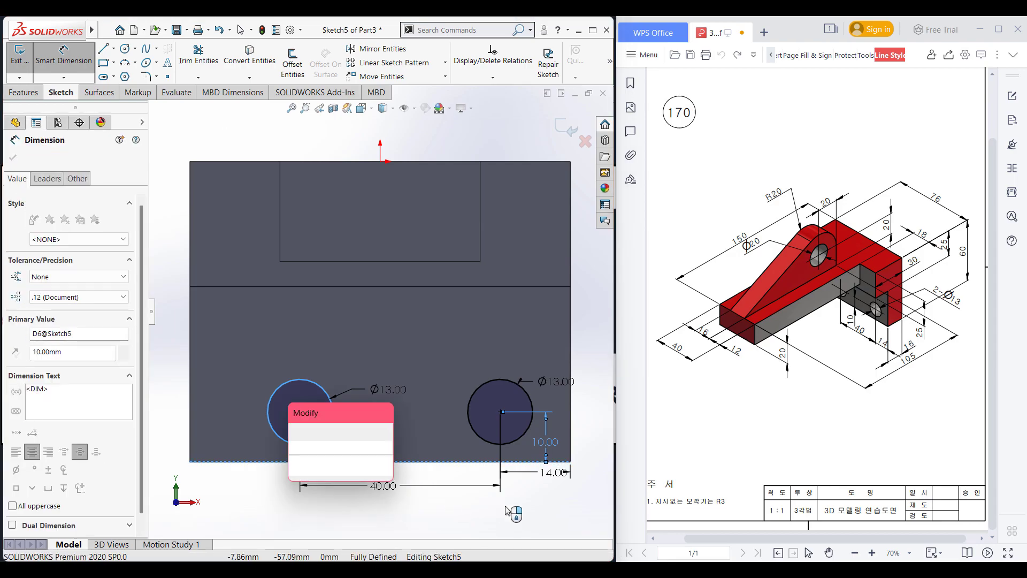
text(10)
key(Return)
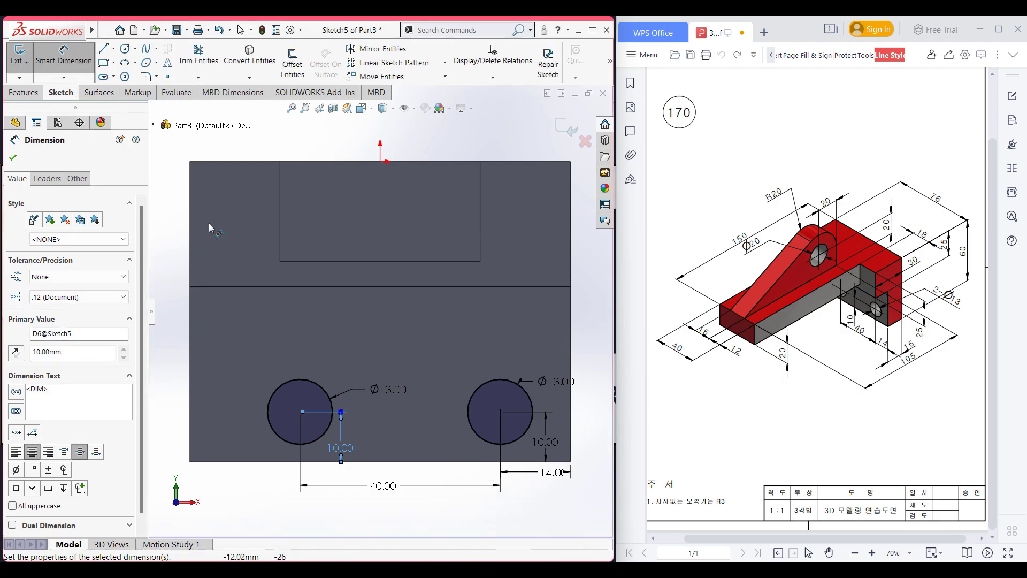
click(14, 158)
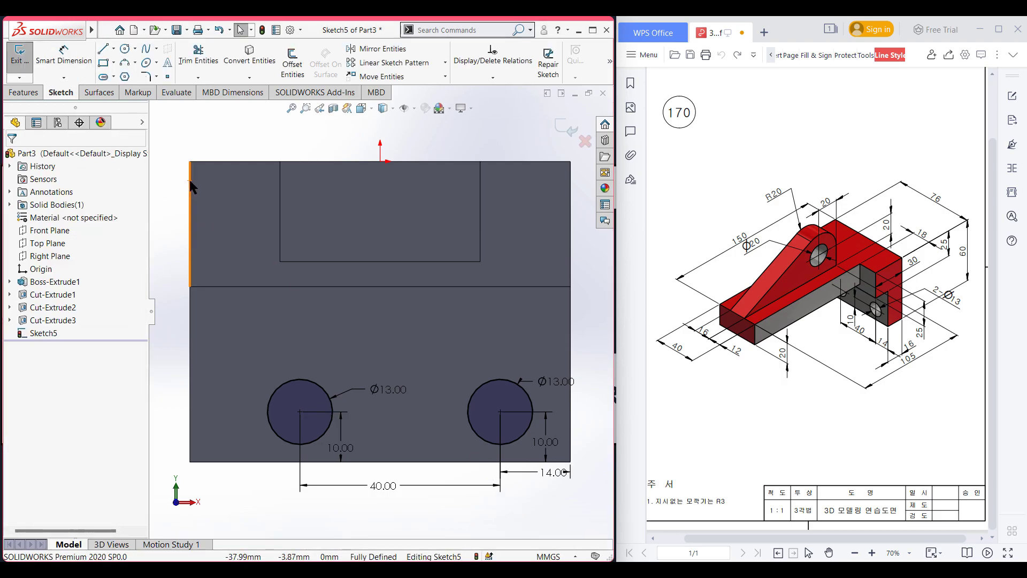
Cut the two 13 mm circles through the flange with an extruded cut set to Through All - Both
key(ctrl+7)
click(23, 92)
click(188, 67)
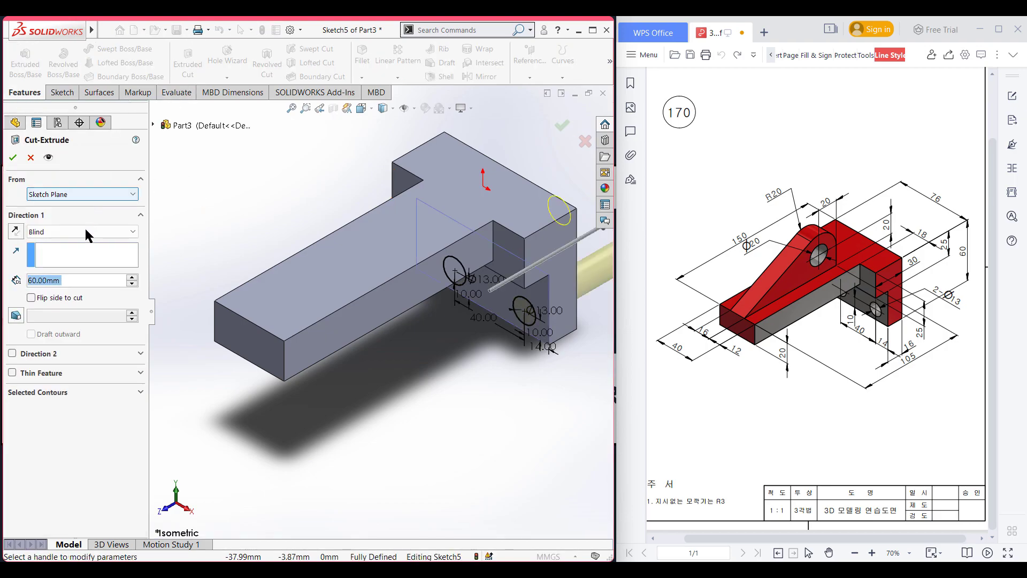
click(88, 231)
click(89, 262)
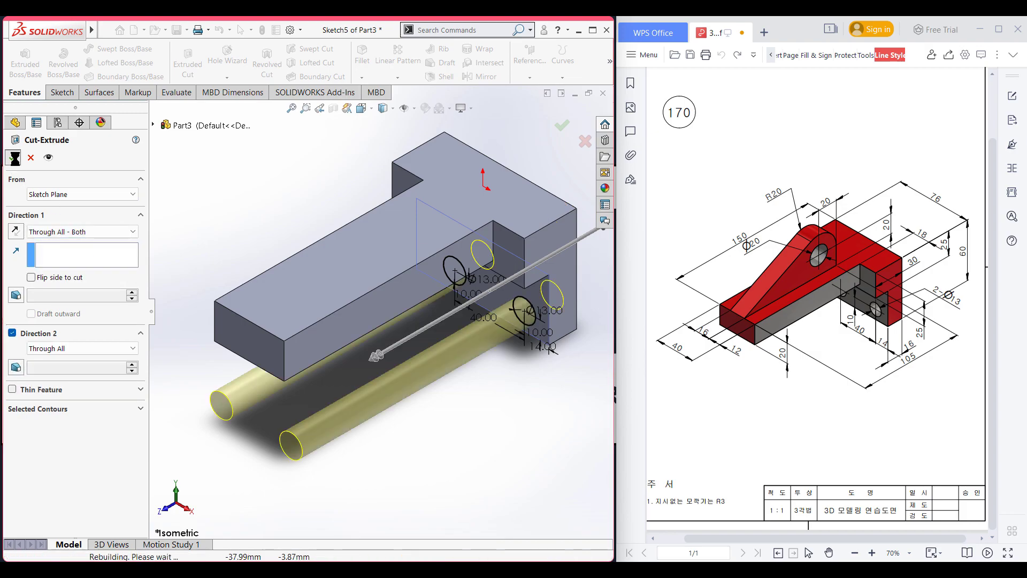
key(Return)
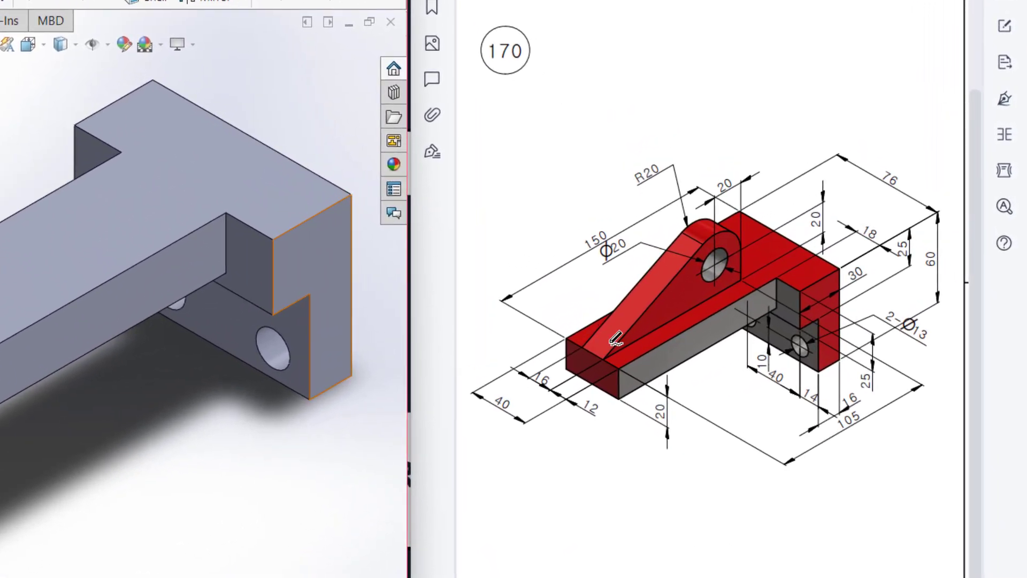
Examine the upright lug's outer radius, hole diameter, sloped outline and distances from the arm's front and the flange on reference drawing 170
mouse_move(734, 197)
mouse_down()
mouse_move(589, 343)
mouse_move(728, 294)
mouse_move(700, 201)
mouse_move(696, 211)
mouse_up()
key(ctrl+z)
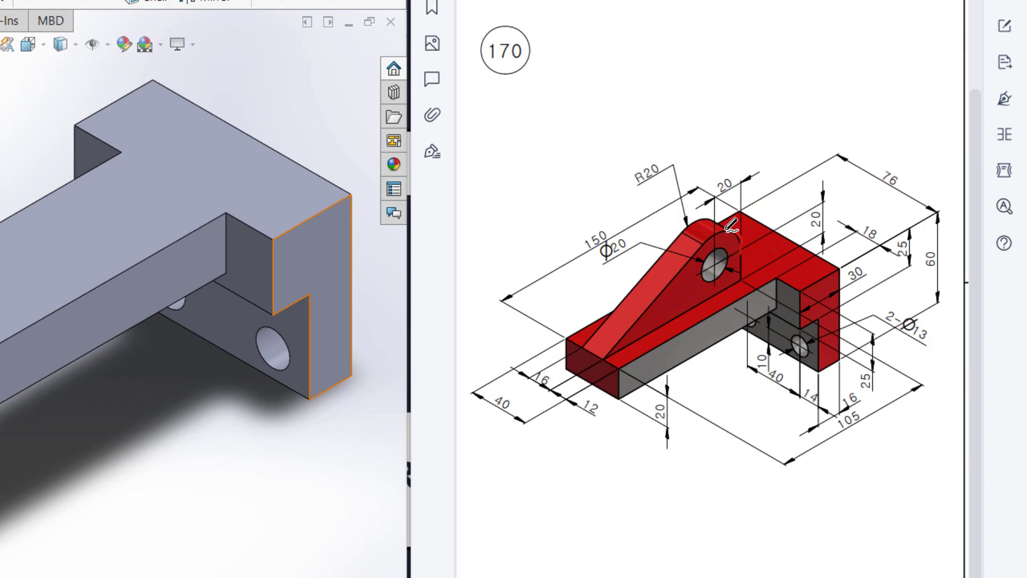
mouse_move(691, 251)
mouse_down()
mouse_move(690, 279)
mouse_move(710, 298)
mouse_up()
drag(650, 157, 657, 190)
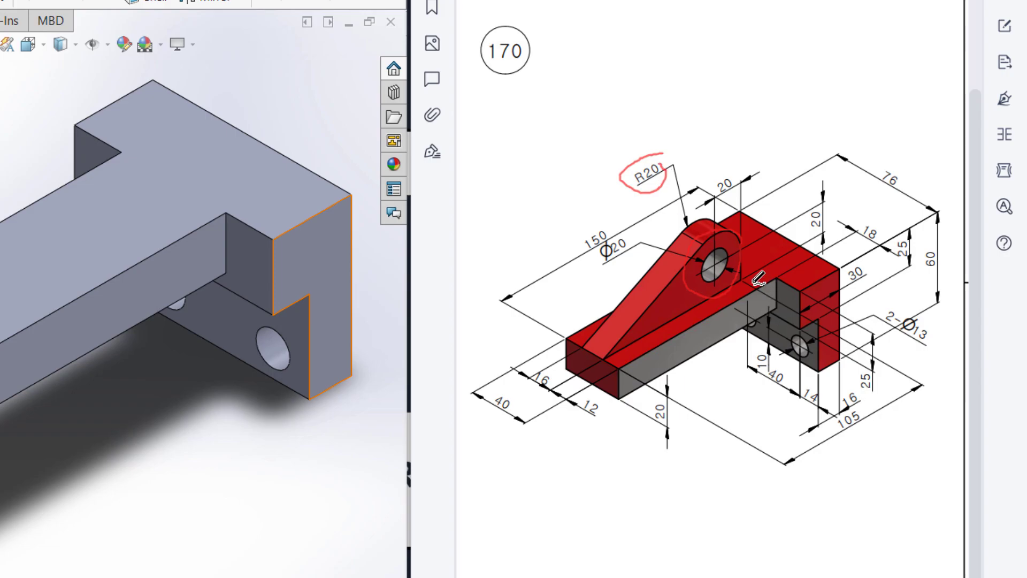
drag(746, 278, 922, 380)
drag(620, 370, 766, 445)
mouse_move(851, 398)
mouse_down()
mouse_move(826, 426)
mouse_move(872, 422)
mouse_move(863, 401)
mouse_up()
mouse_move(717, 260)
mouse_down()
mouse_move(739, 329)
mouse_move(640, 381)
mouse_up()
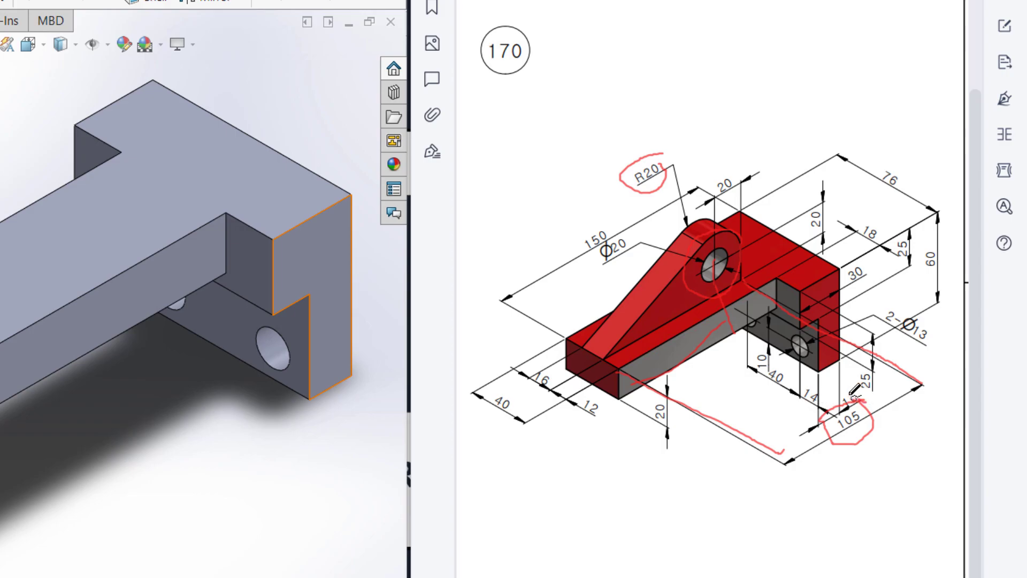
drag(819, 436, 856, 394)
mouse_move(669, 152)
mouse_down()
mouse_move(624, 179)
mouse_move(656, 155)
mouse_up()
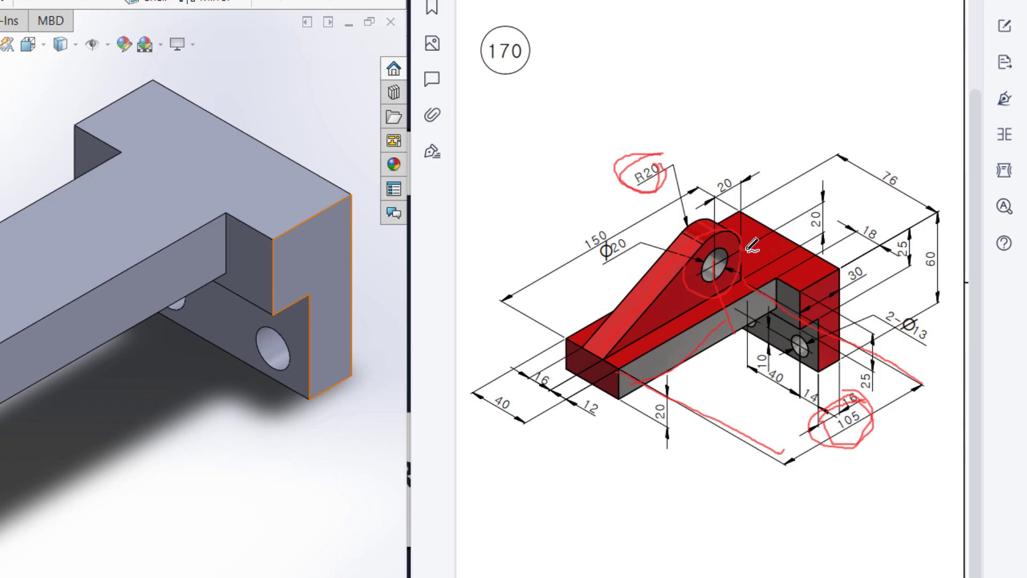
mouse_move(742, 252)
mouse_down()
mouse_move(745, 283)
mouse_move(584, 363)
mouse_up()
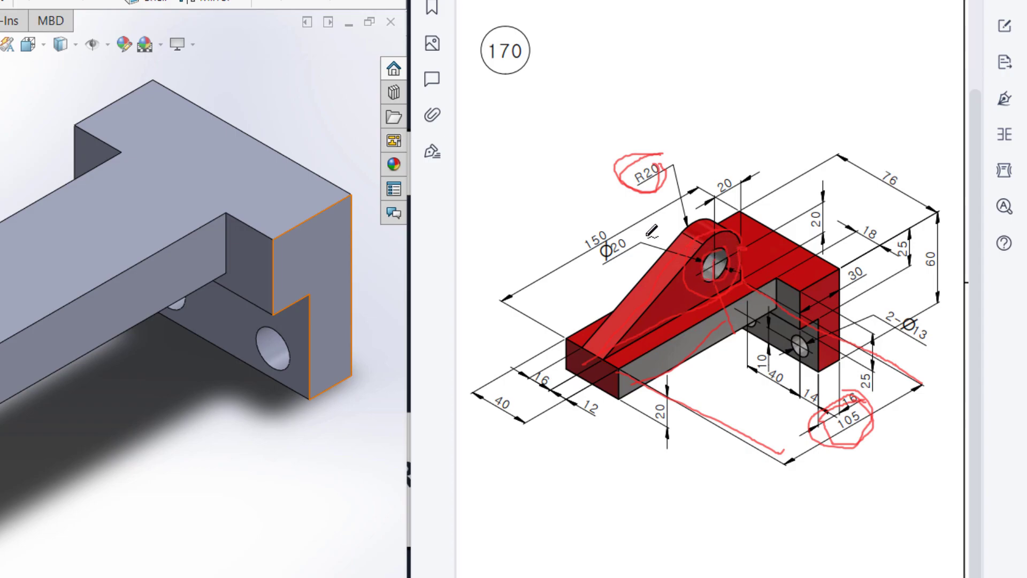
mouse_move(626, 229)
mouse_down()
mouse_move(588, 248)
mouse_move(635, 252)
mouse_move(623, 238)
mouse_up()
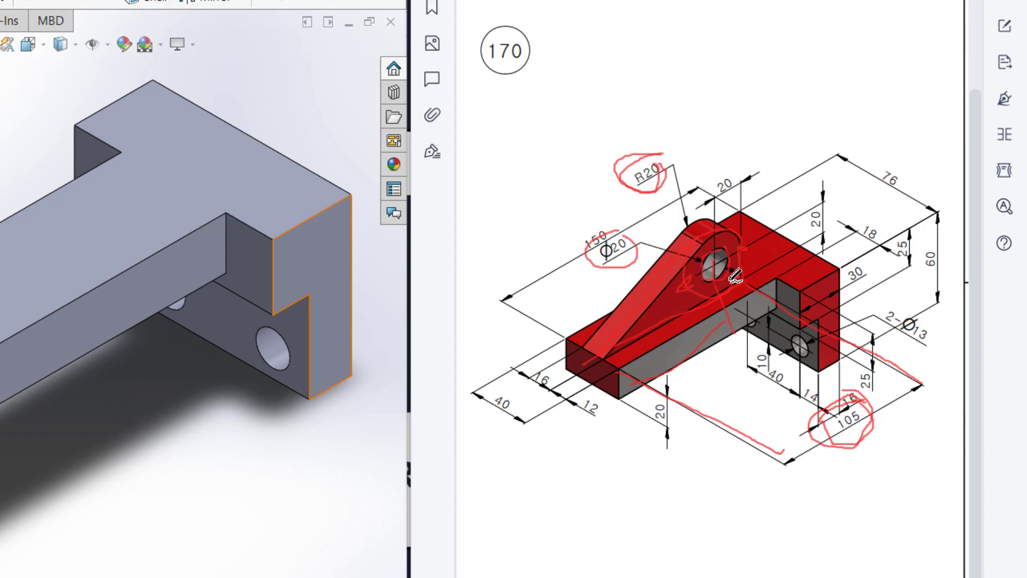
Undo all the red pen marks on reference drawing 170
key(ctrl+z)
key(ctrl+z)
key(ctrl+z)
key(ctrl+z)
key(ctrl+z)
key(ctrl+z)
key(ctrl+z)
key(ctrl+z)
key(ctrl+z)
key(ctrl+z)
key(ctrl+z)
key(ctrl+z)
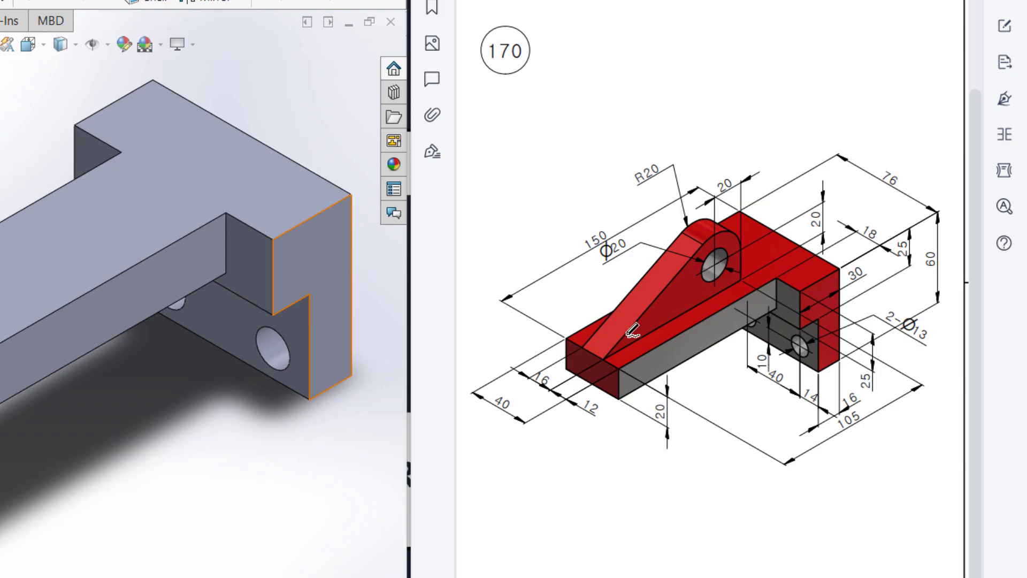
Examine the arm's width and the lug's thickness and side offset on reference drawing 170
drag(661, 347, 663, 353)
mouse_move(566, 330)
mouse_down()
mouse_move(583, 327)
mouse_move(675, 408)
mouse_move(746, 204)
mouse_move(514, 344)
mouse_up()
mouse_move(717, 206)
mouse_down()
mouse_move(564, 369)
mouse_move(610, 278)
mouse_up()
drag(533, 364, 568, 386)
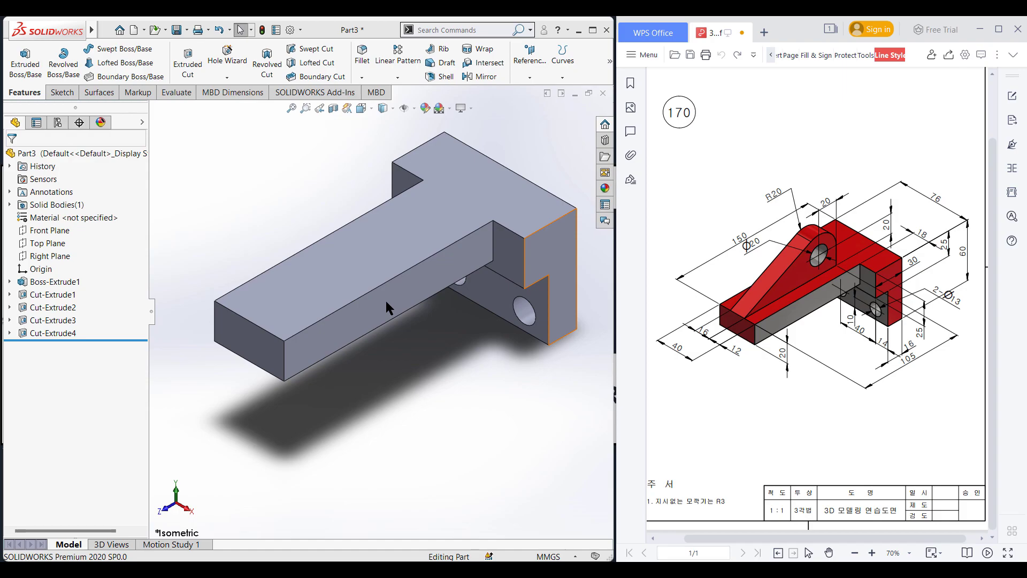
Create a mid-plane between the arm's two long side faces
click(386, 300)
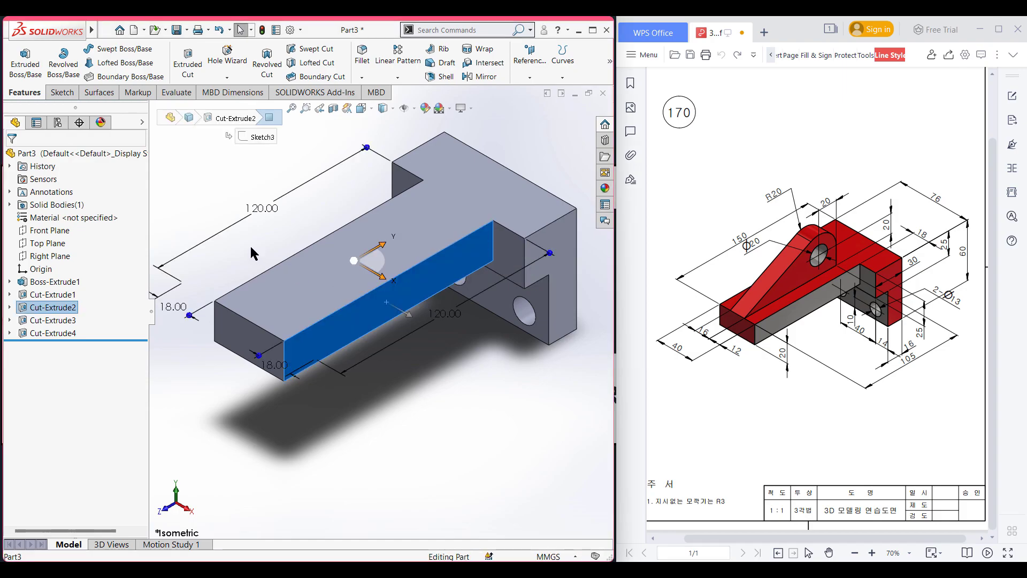
middle_drag(241, 246, 393, 287)
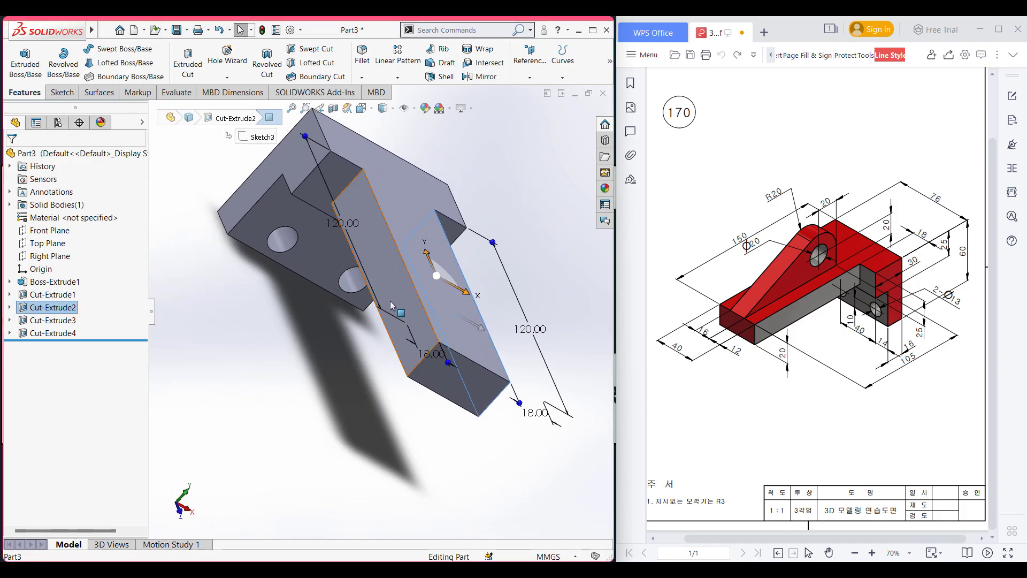
ctrl+click(393, 287)
middle_drag(457, 442, 374, 415)
key(ctrl+7)
click(528, 77)
click(532, 92)
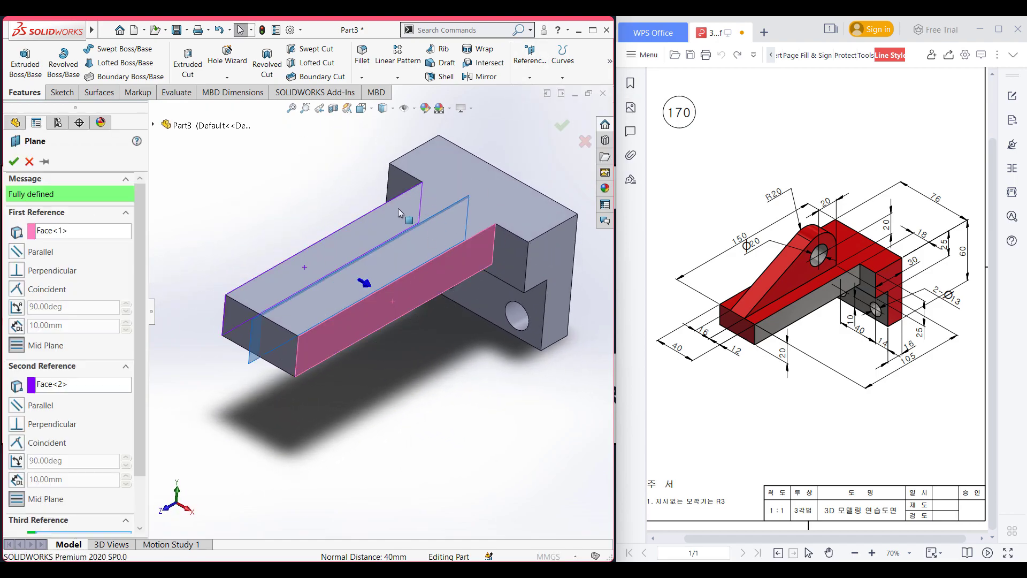
click(13, 161)
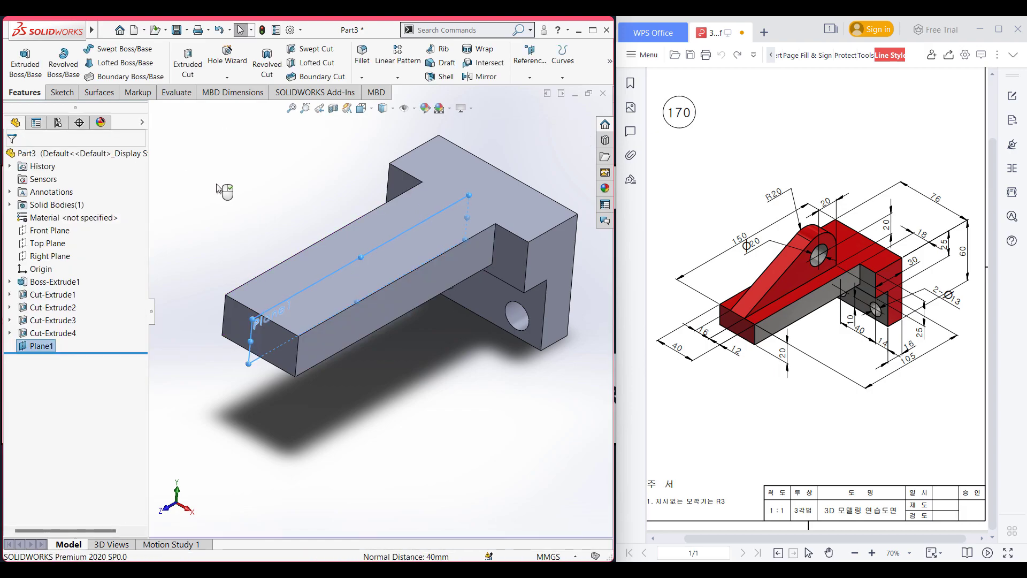
Start a sketch on the arm's mid-plane and draw a 40 mm diameter circle above the arm's upper face
key(ctrl+7)
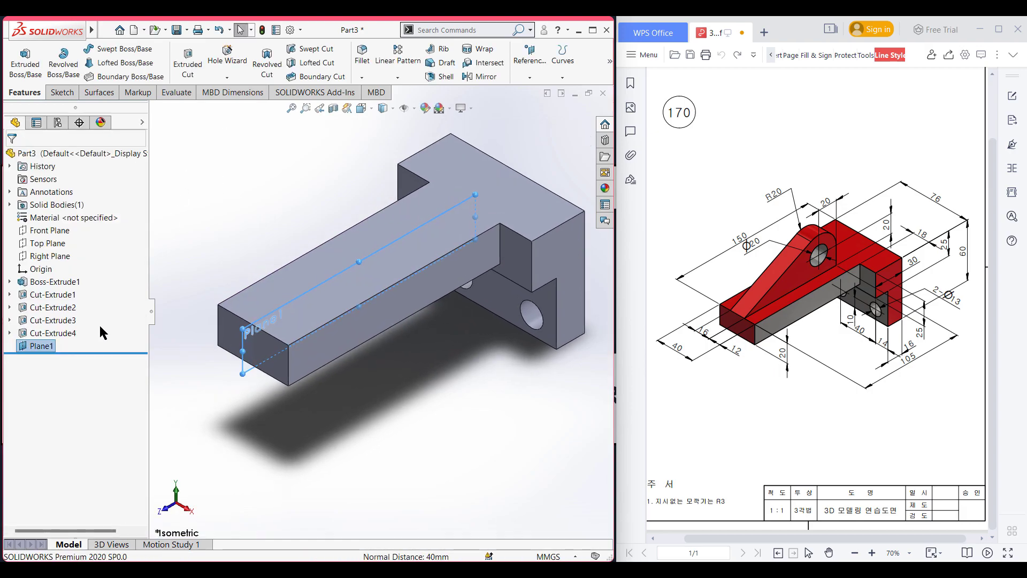
right_click(32, 349)
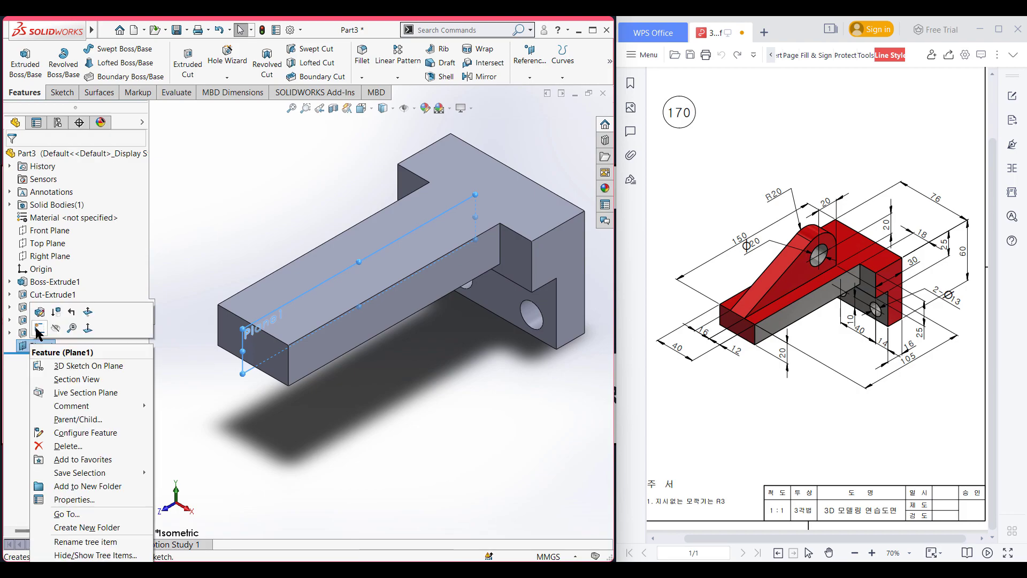
click(38, 327)
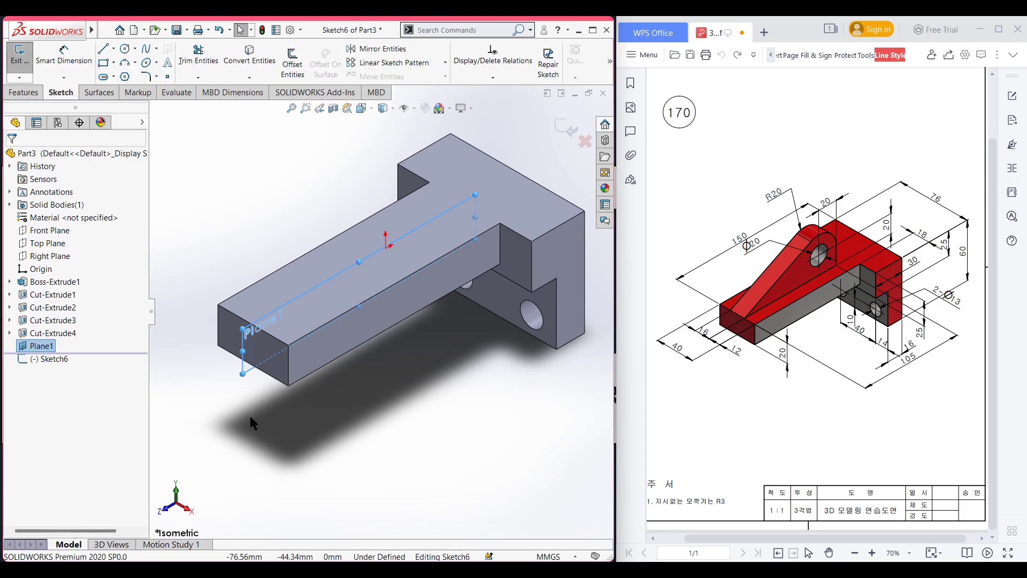
key(ctrl+8)
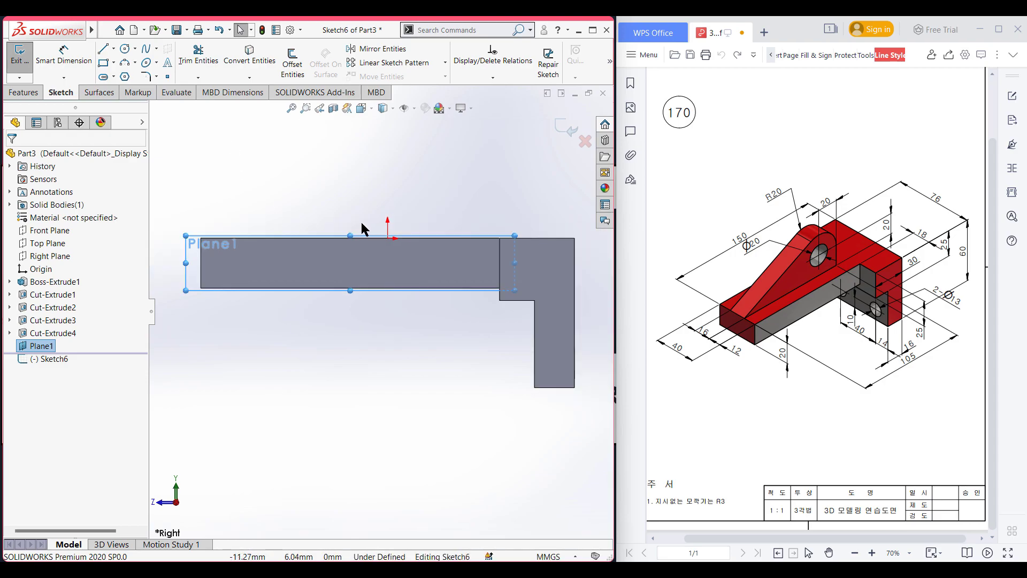
ctrl+middle_drag(369, 224, 361, 313)
key(Escape)
click(124, 50)
click(397, 236)
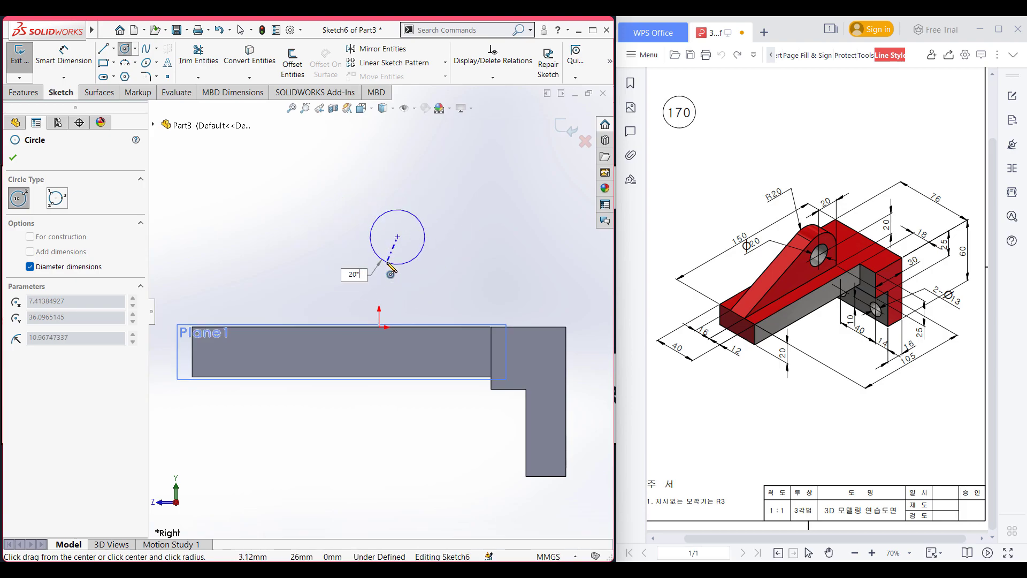
key(Return)
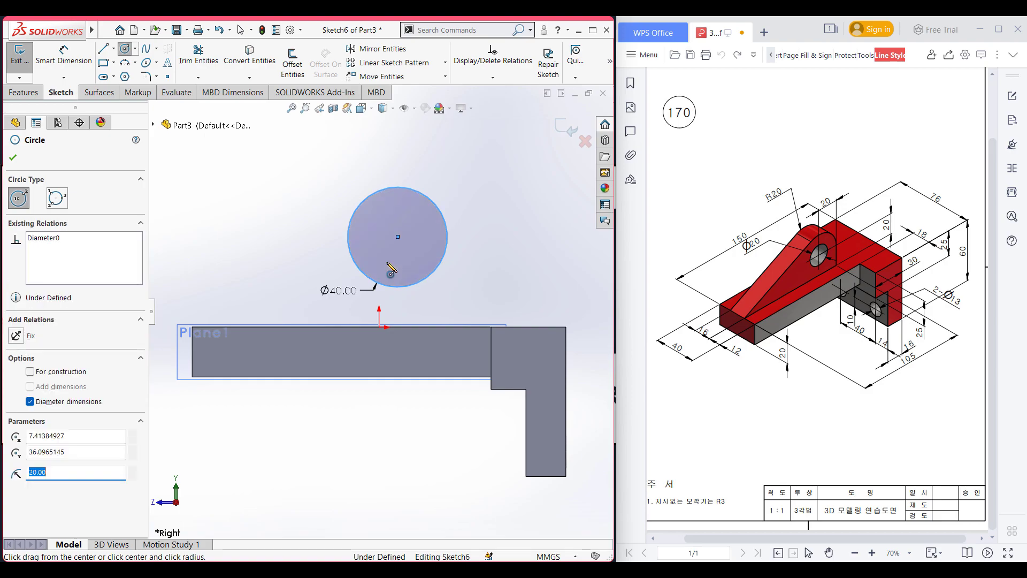
Dimension the circle centre horizontally from the arm's front end as 105-20, giving 85 mm
right_drag(530, 243, 532, 181)
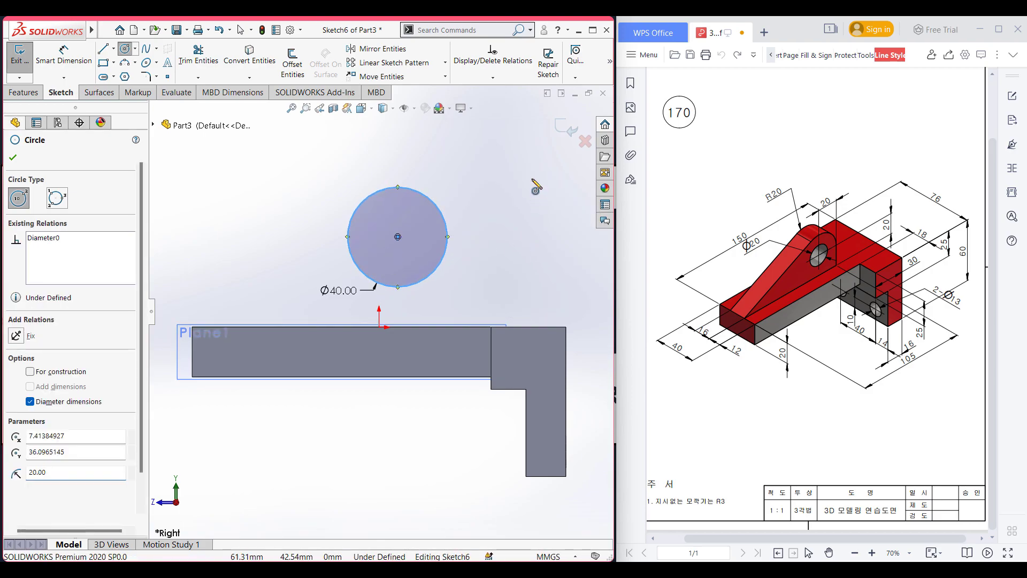
click(435, 272)
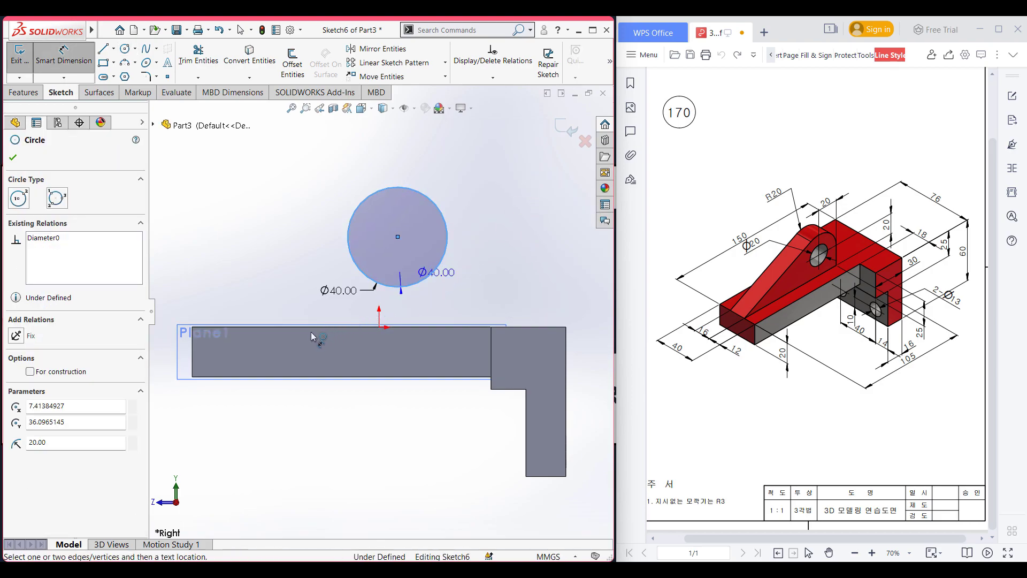
click(192, 350)
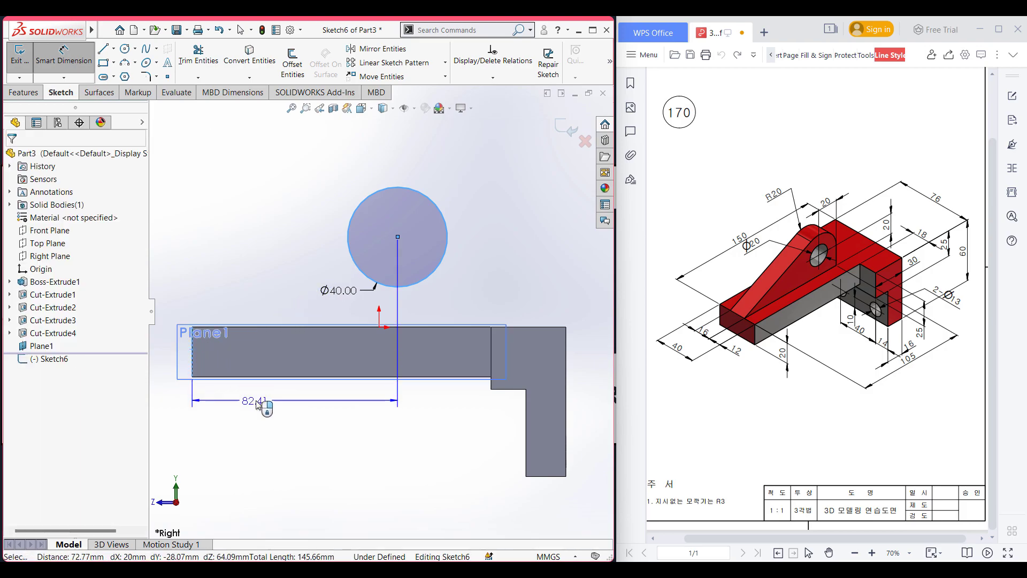
click(257, 404)
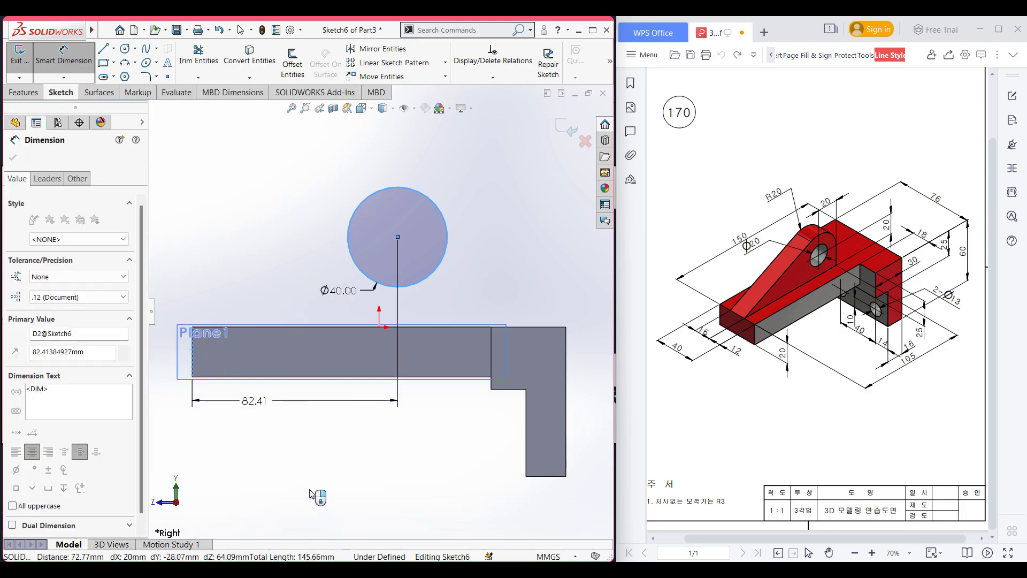
text(105-)
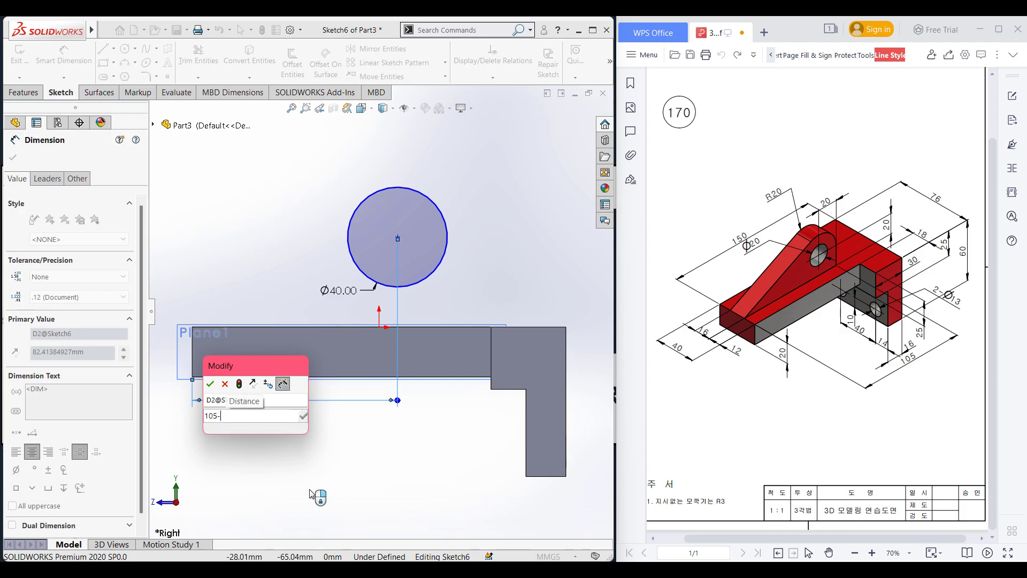
text(20)
key(Return)
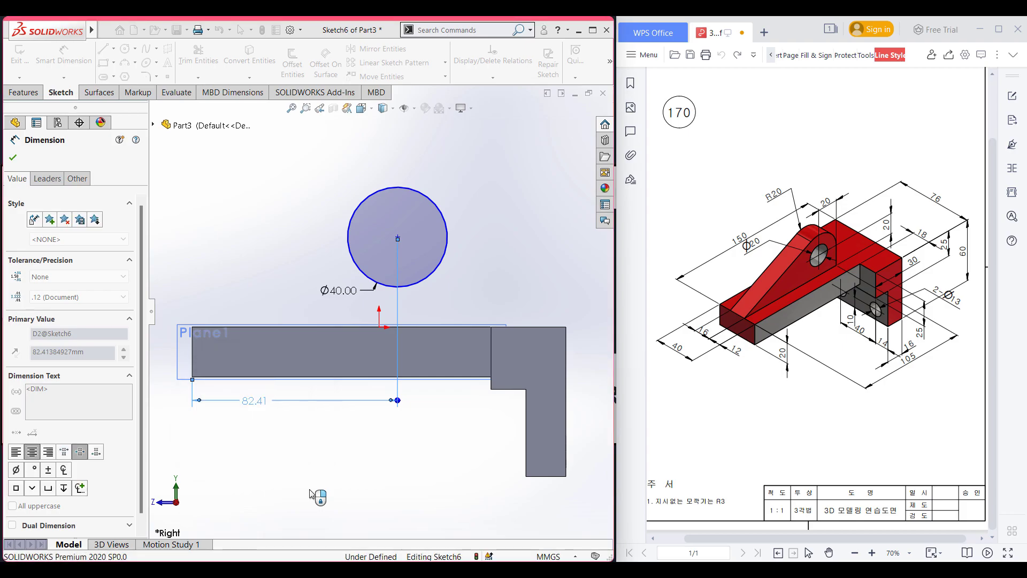
Dimension the circle centre 20 mm above the arm's upper face
click(446, 276)
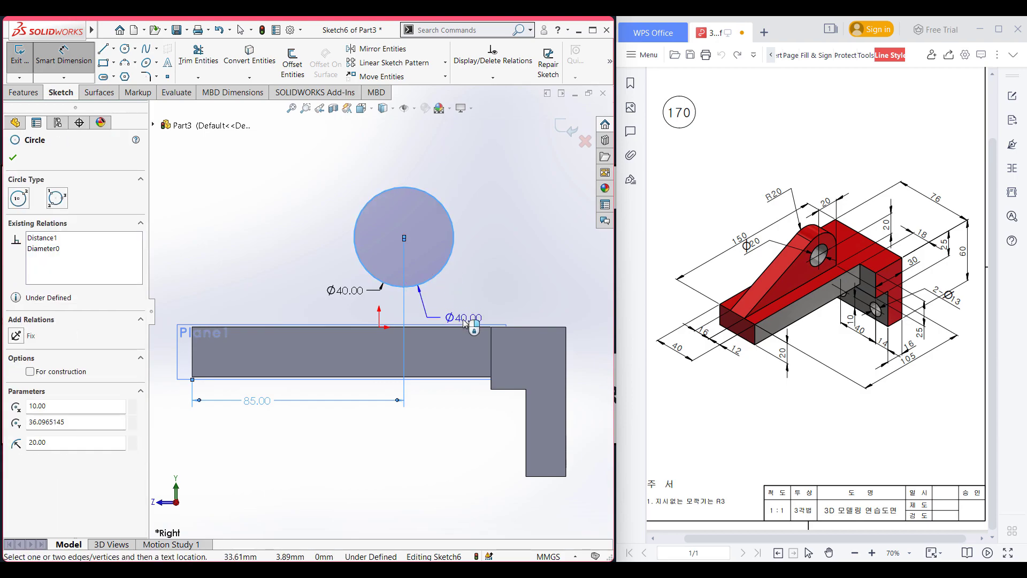
click(465, 326)
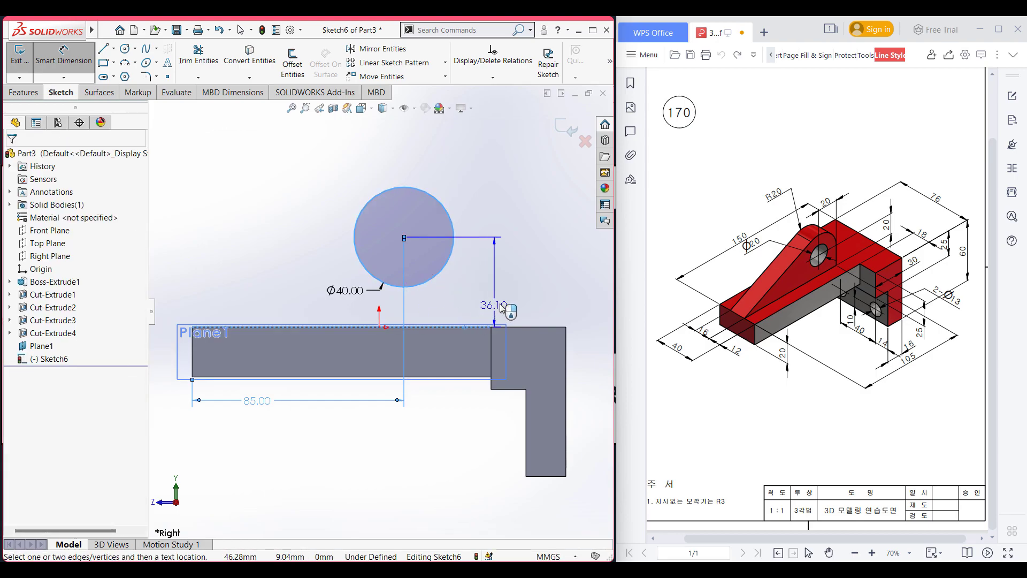
click(533, 317)
text(20)
key(Escape)
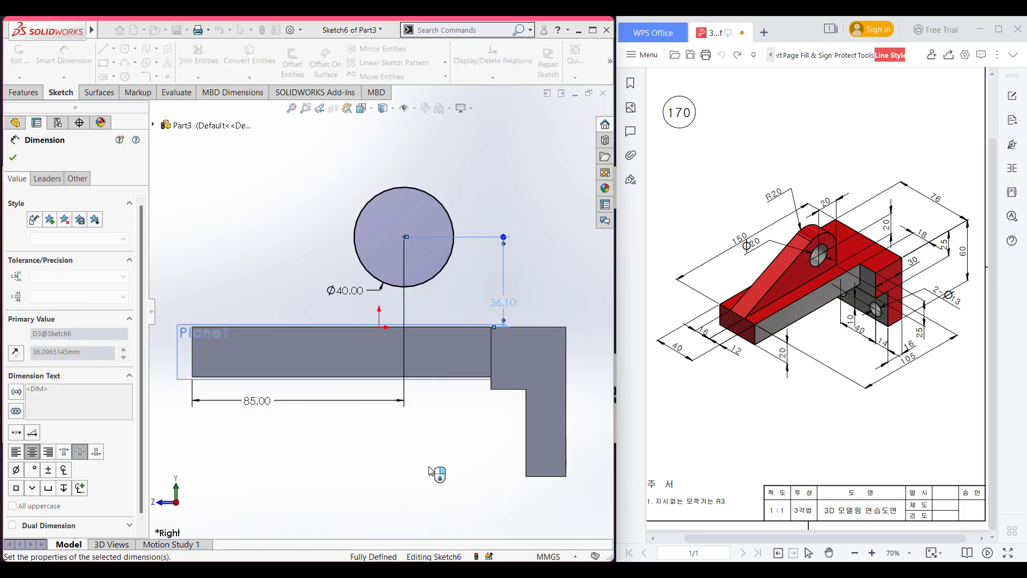
click(13, 157)
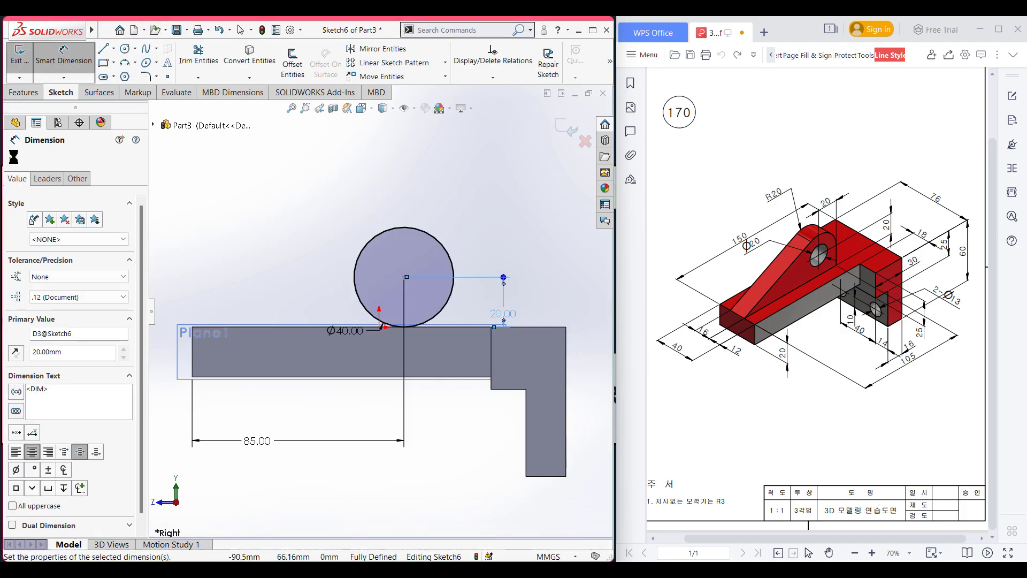
key(Escape)
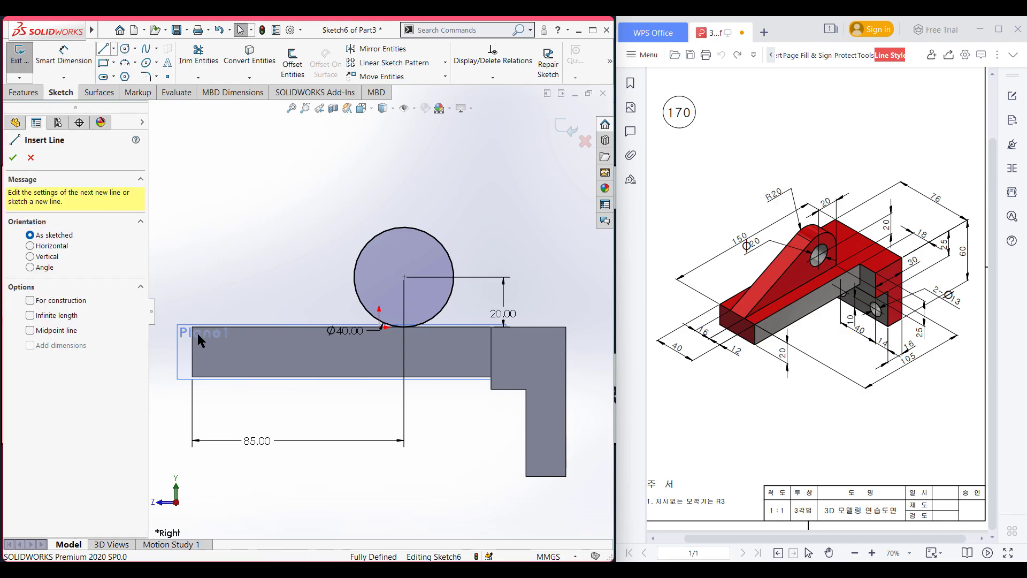
Sketch a sloped line from the arm's upper front corner tangent to the 40 mm circle
click(192, 327)
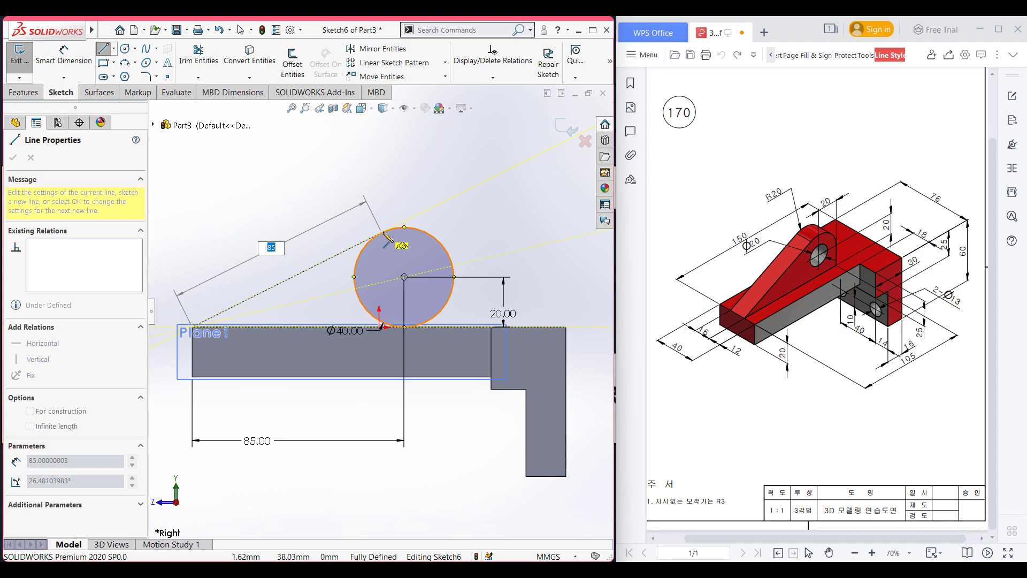
click(382, 232)
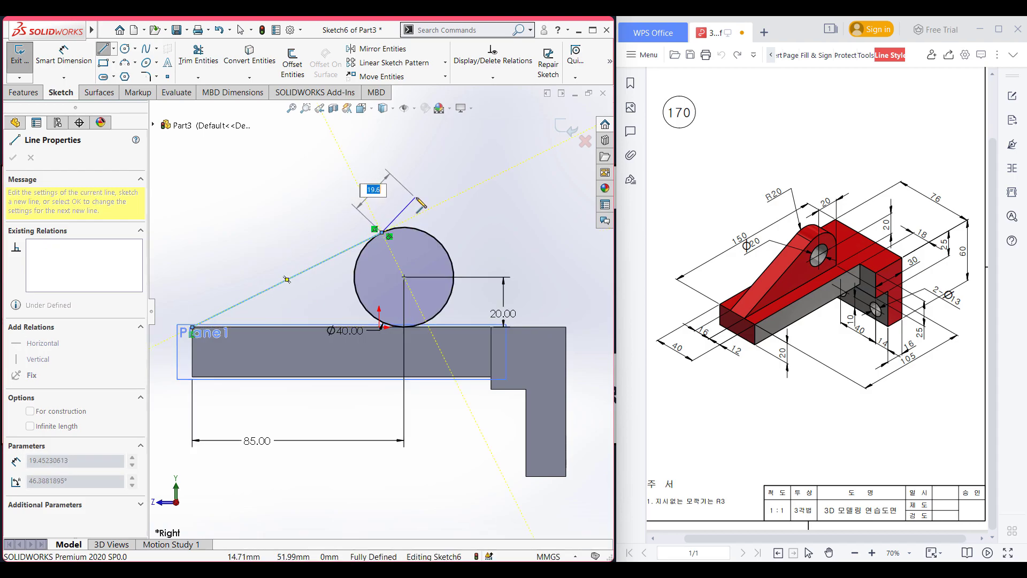
key(Escape)
key(Escape)
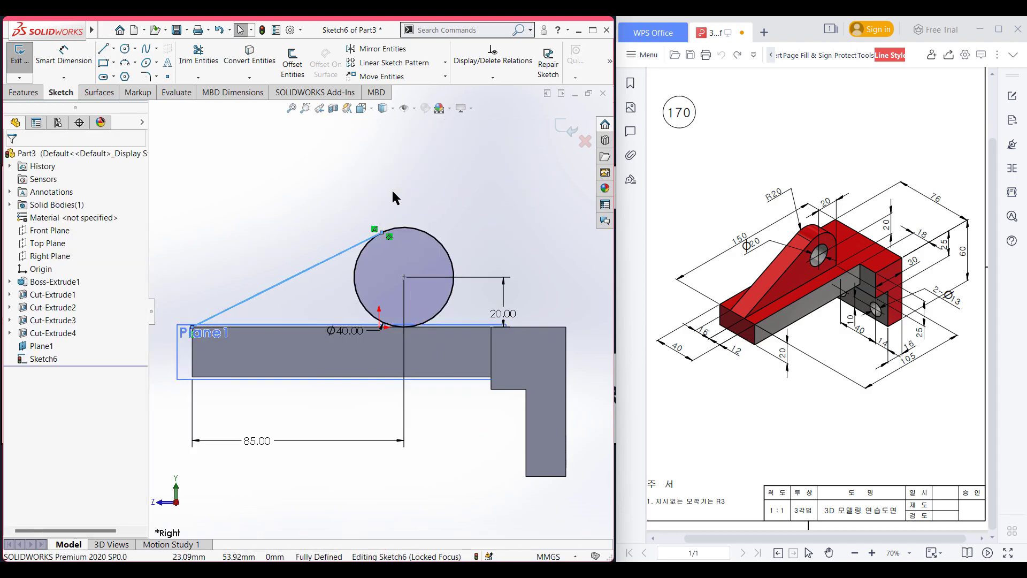
Sketch a 20 mm vertical line from the circle's flange-side quadrant to the arm's upper face and a 105 mm horizontal line to the front corner
key(l)
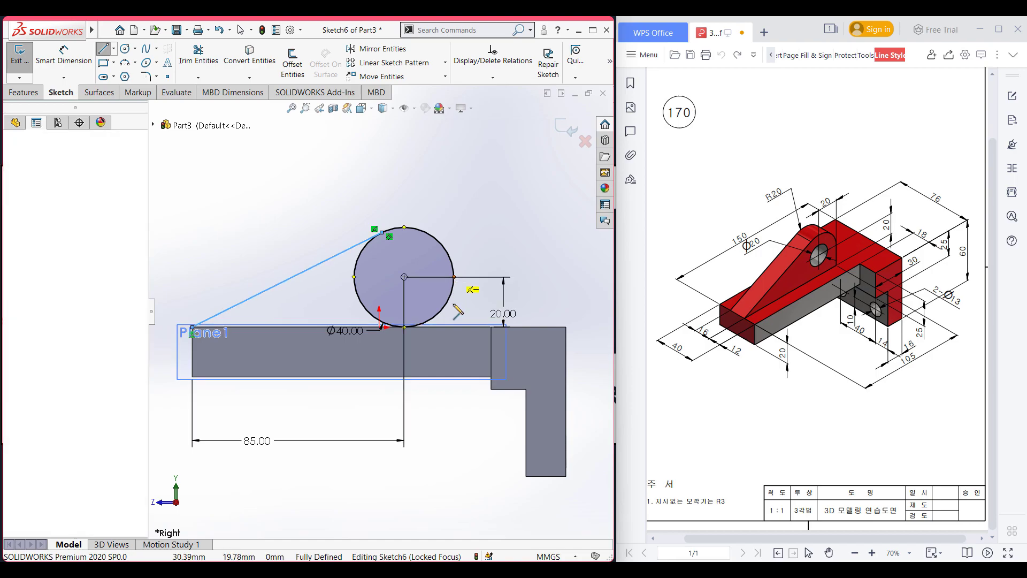
click(455, 278)
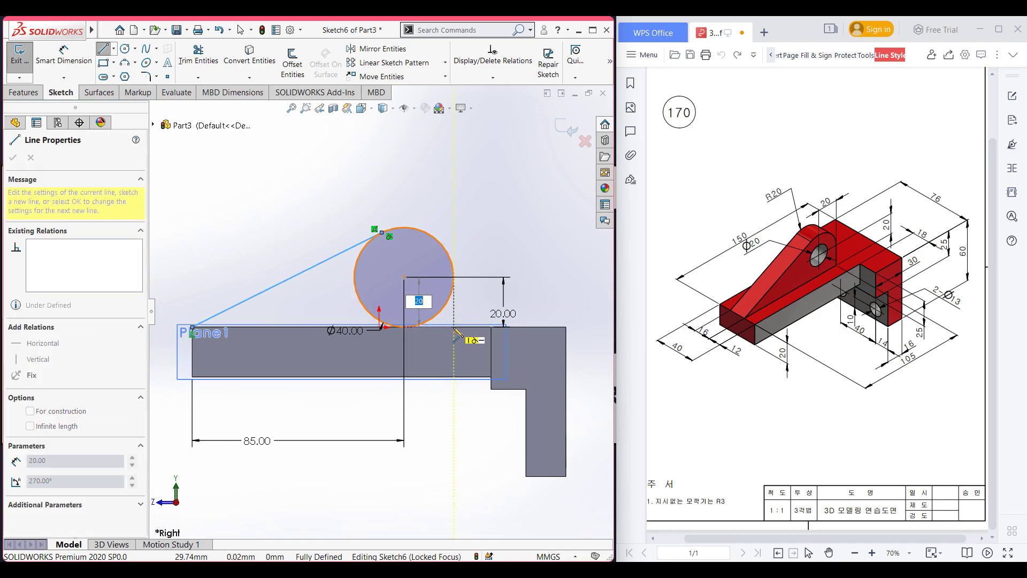
click(455, 326)
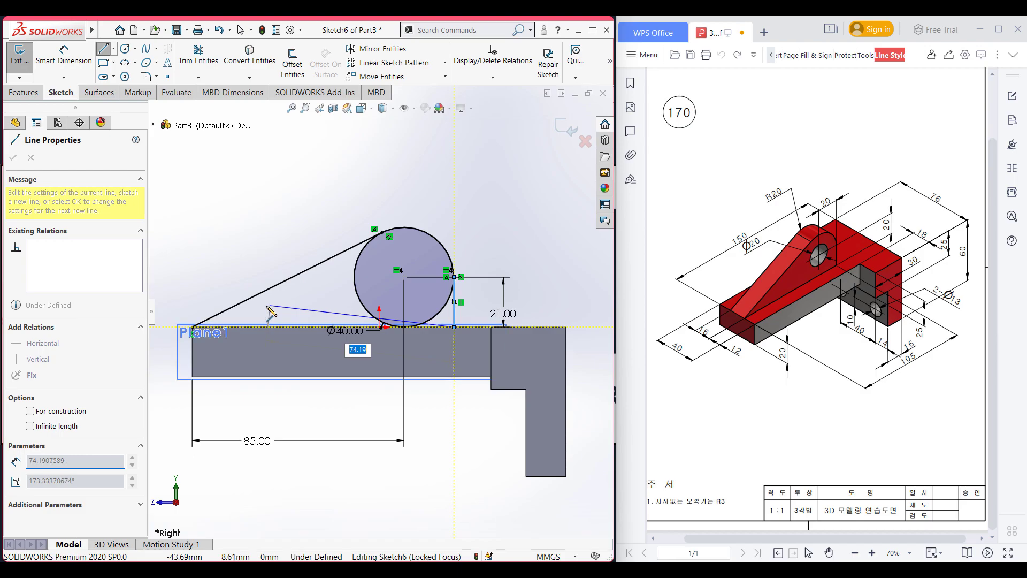
click(192, 329)
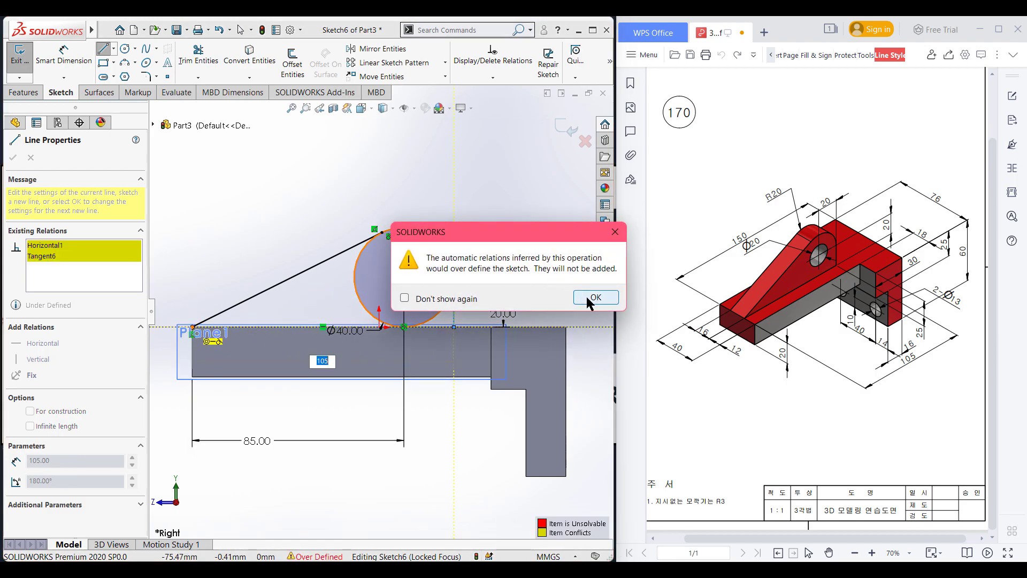
click(586, 297)
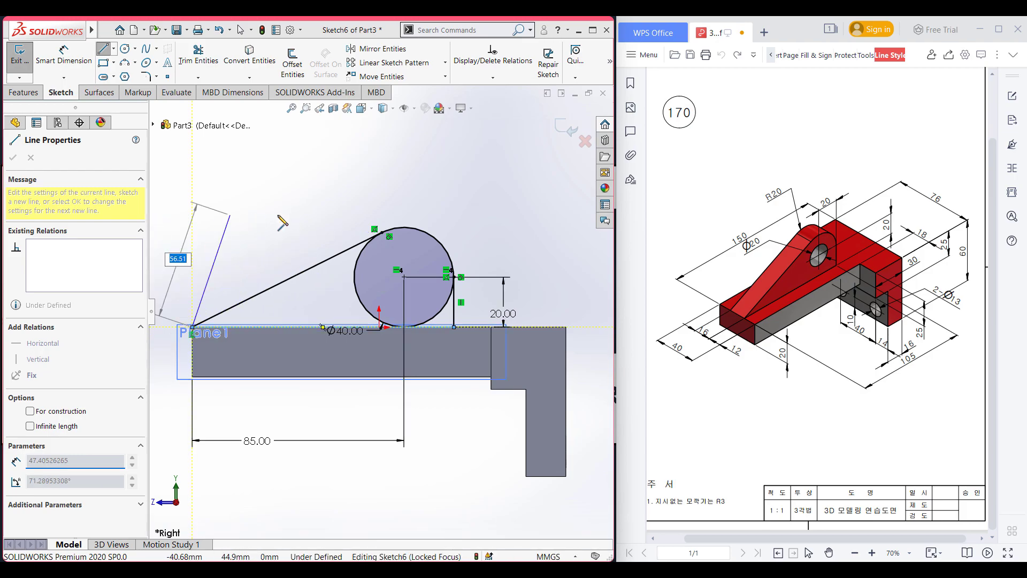
key(Escape)
Sketch a 20 mm diameter circle concentric with the 40 mm circle for the lug's hole
scroll(300, 227, down, 3)
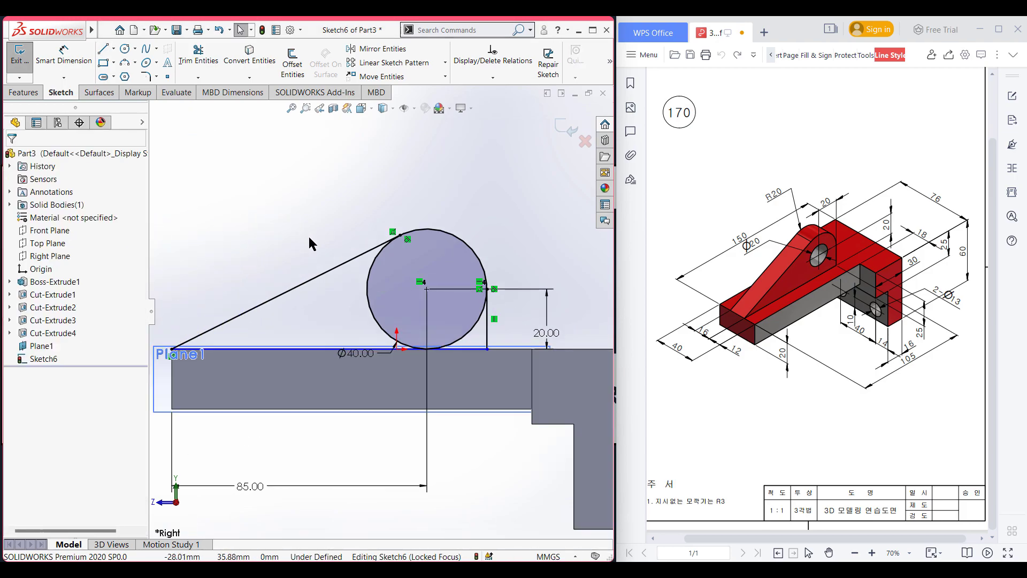
mouse_move(347, 219)
right_down()
mouse_move(329, 227)
mouse_move(409, 222)
right_up()
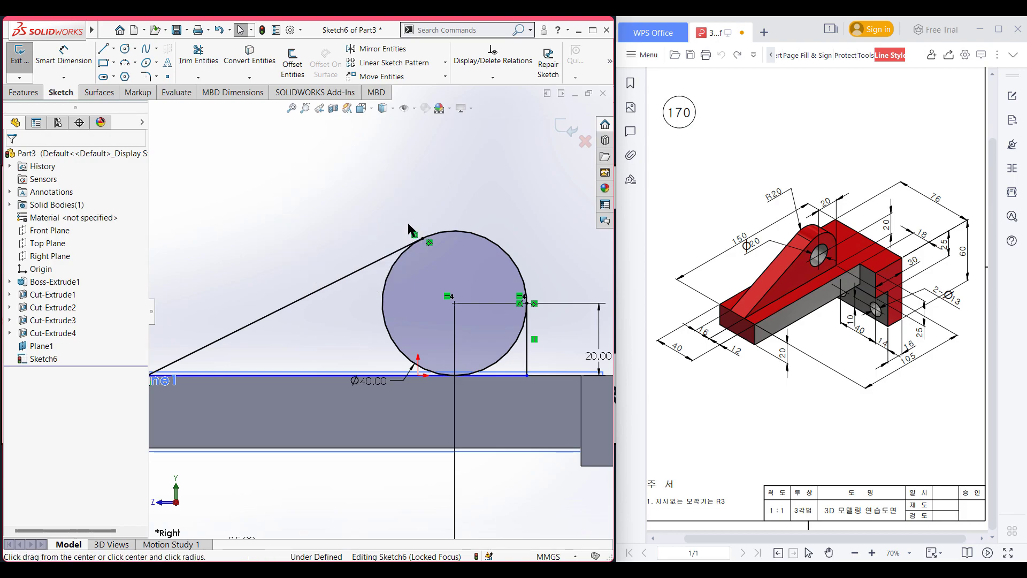
click(454, 303)
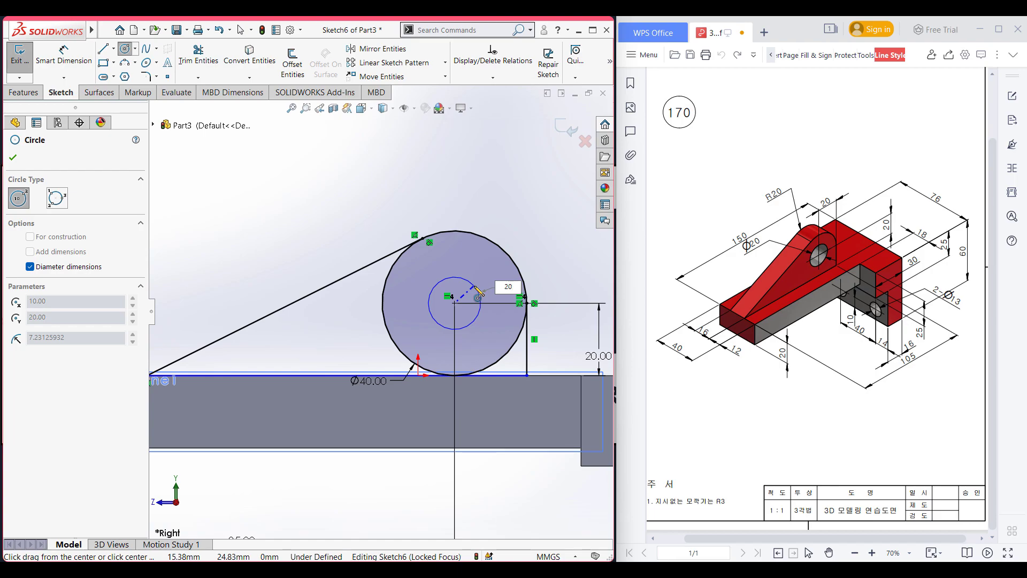
key(Return)
Trim away the part of the 40 mm circle that lies inside the lug profile
right_drag(442, 168, 419, 219)
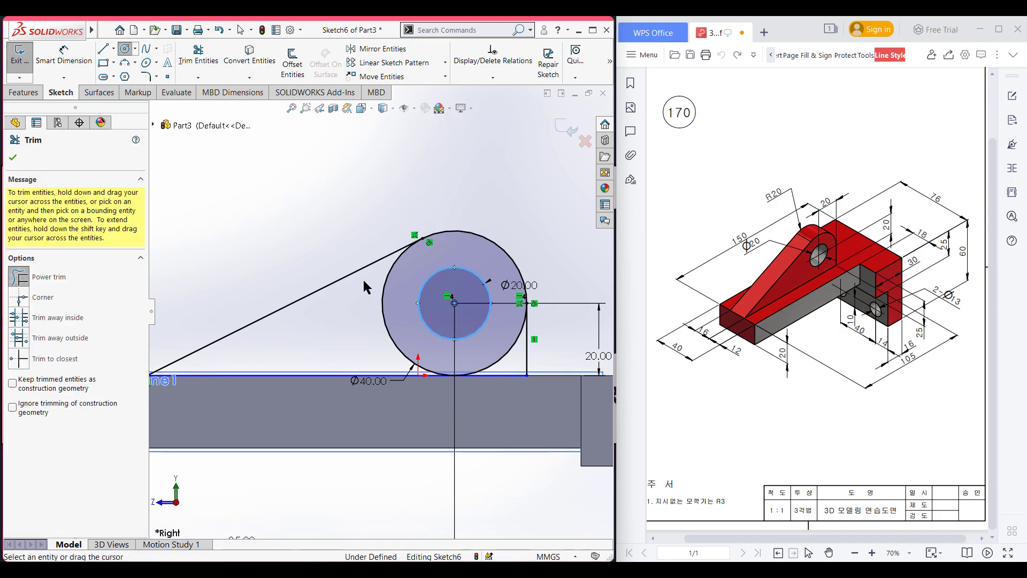
mouse_move(377, 299)
mouse_down()
mouse_move(473, 356)
mouse_move(503, 359)
mouse_up()
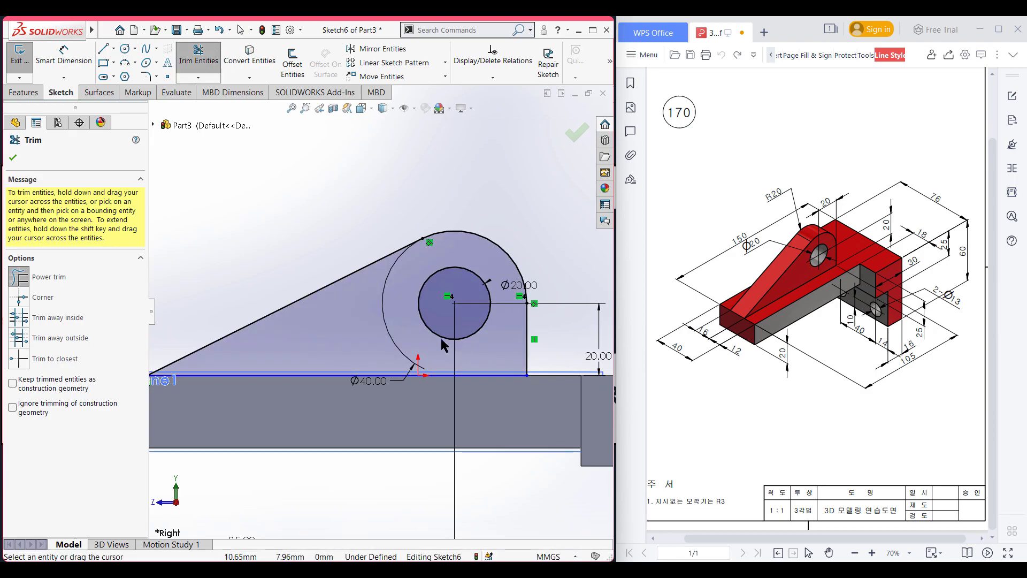
click(13, 158)
Extrude the lug profile as a boss 16 mm thick, using the Mid Plane end condition with merged result
key(ctrl+7)
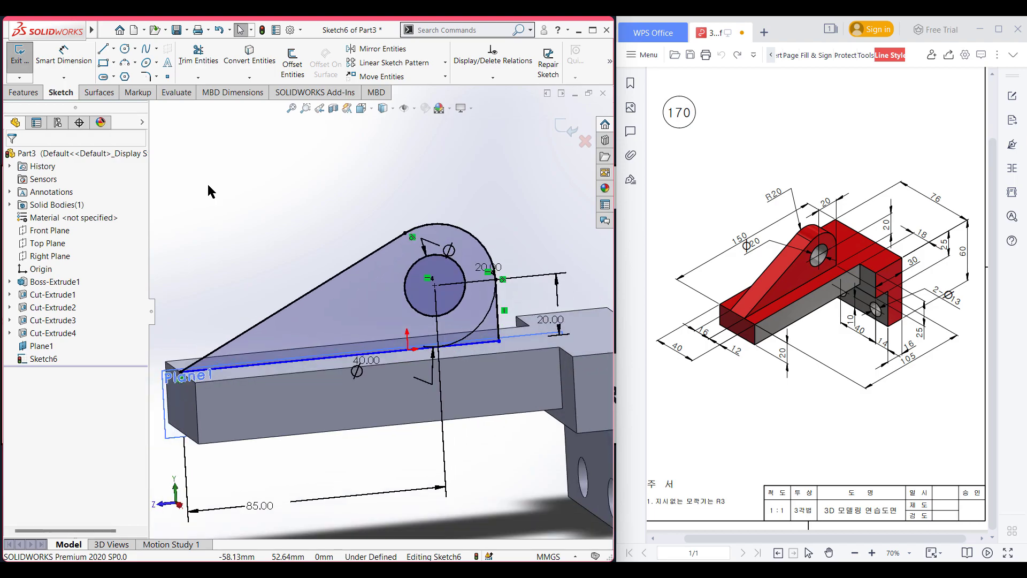
click(24, 93)
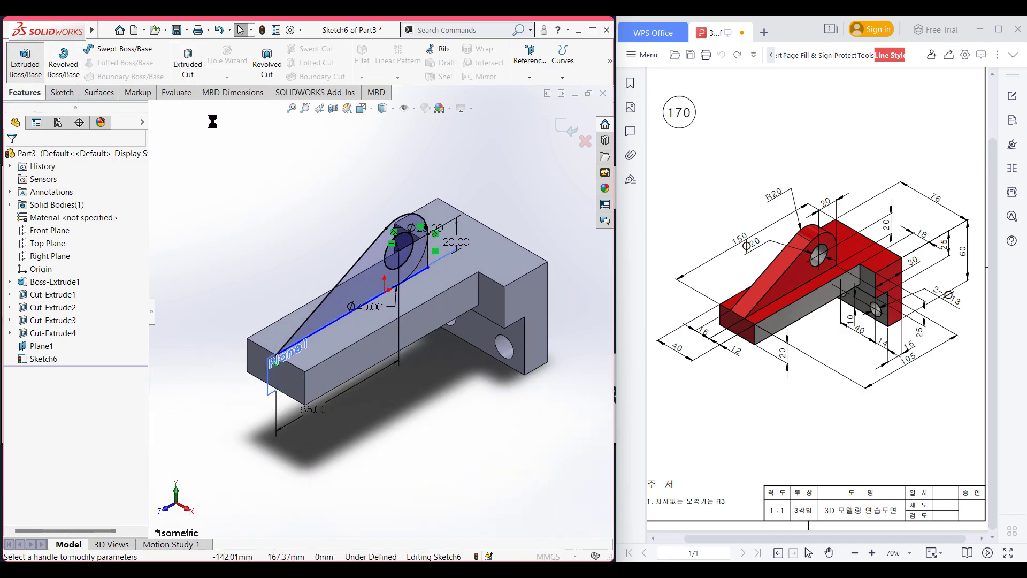
text(16)
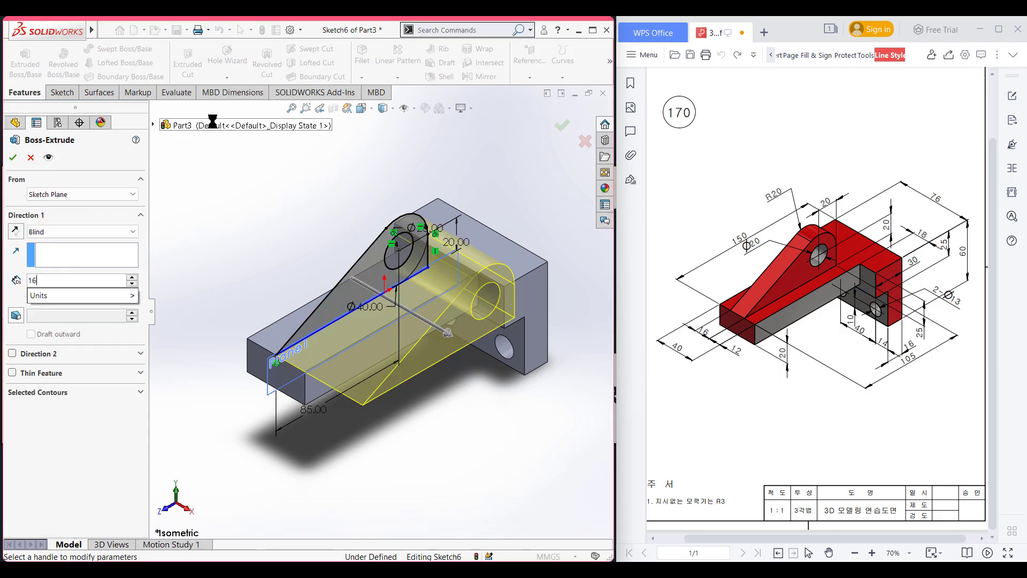
key(Return)
click(105, 231)
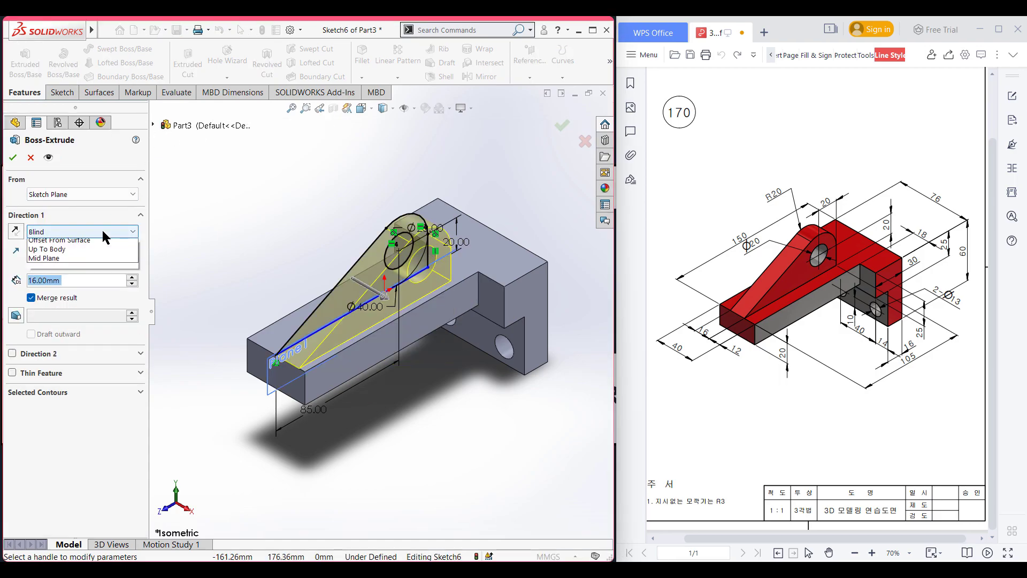
click(49, 300)
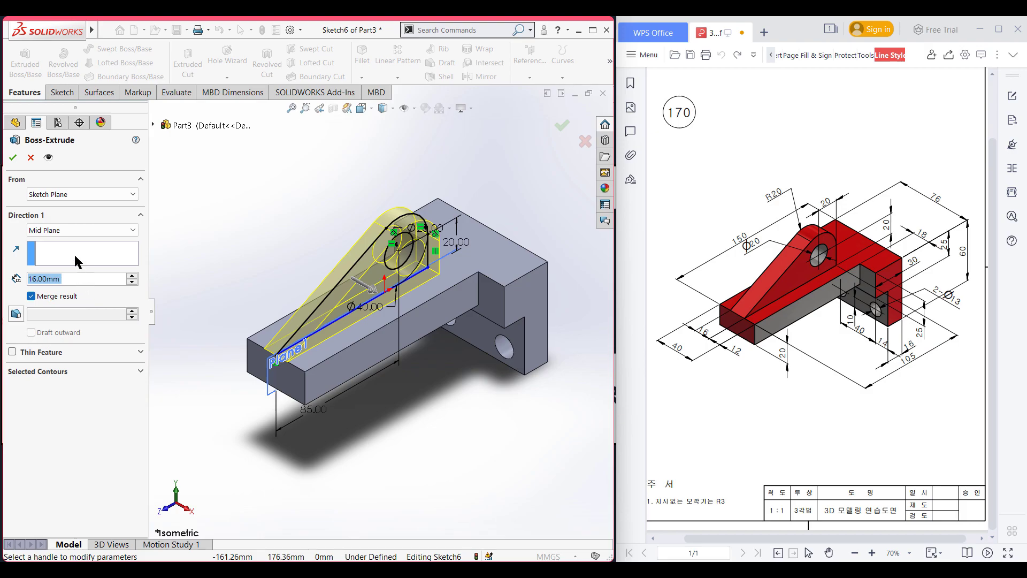
click(17, 156)
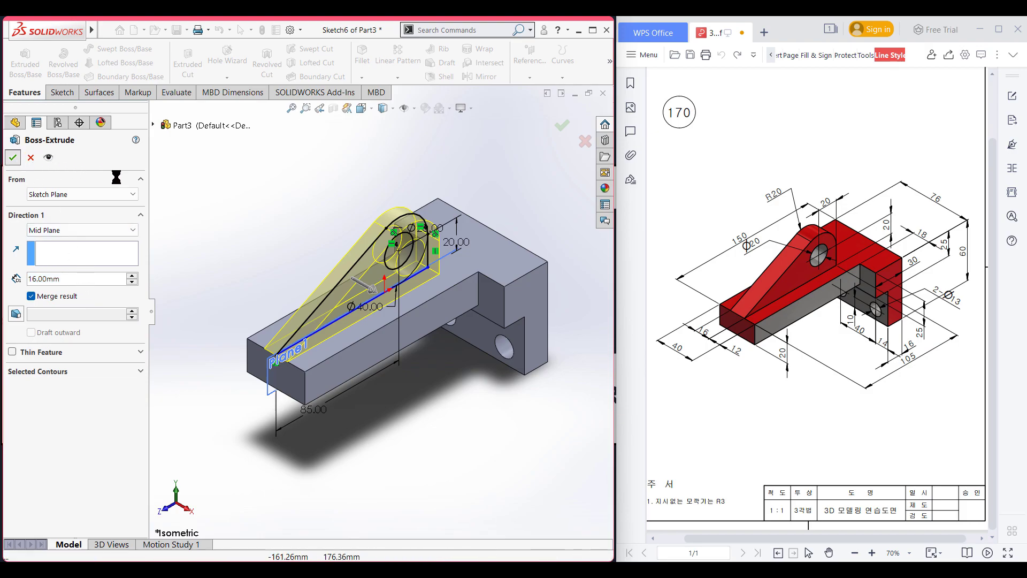
click(214, 194)
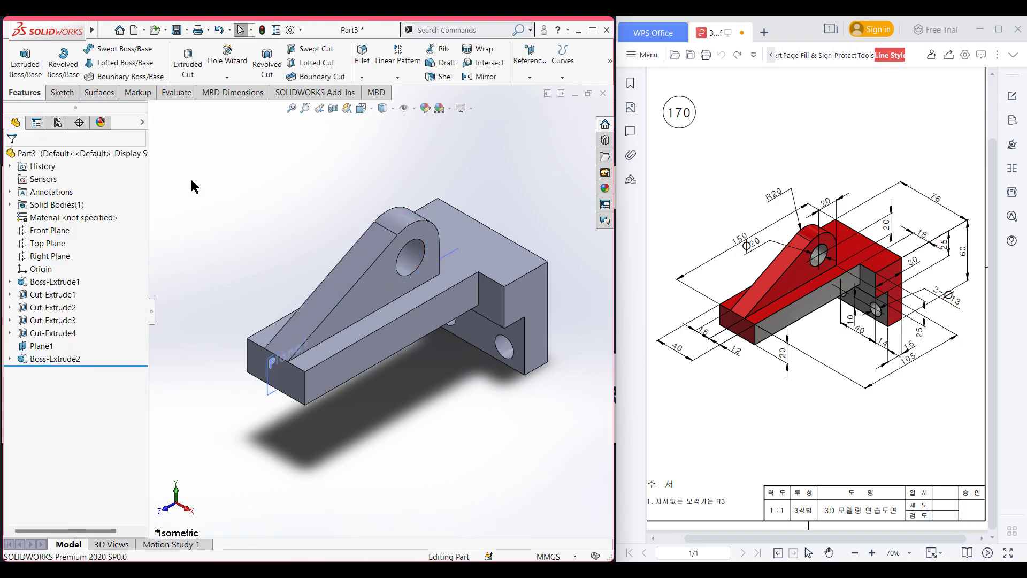
Hide the reference plane Plane1 and fit the whole part in view
click(43, 346)
right_click(44, 347)
click(72, 334)
key(f)
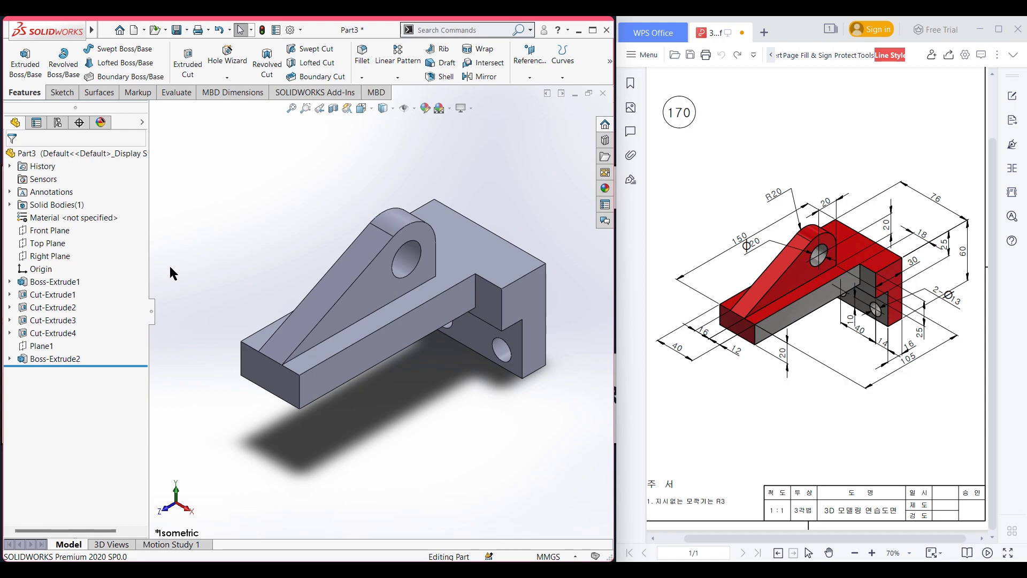